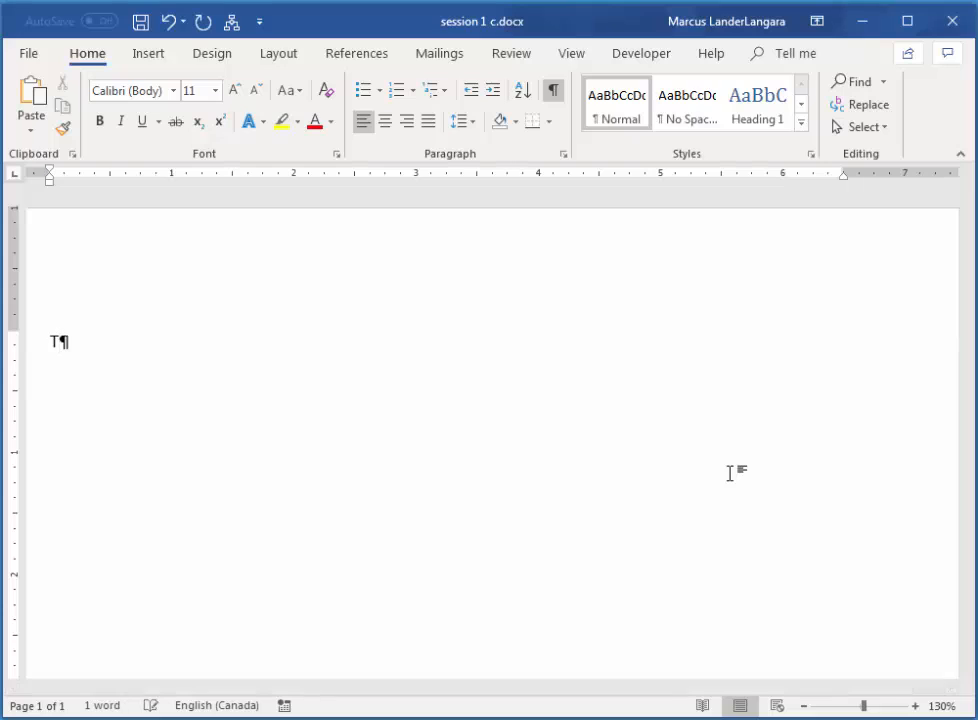
# Type the sentence 'The quick brown fox jumps over the lazy dog' on the first line.
pyautogui.write('he quick')
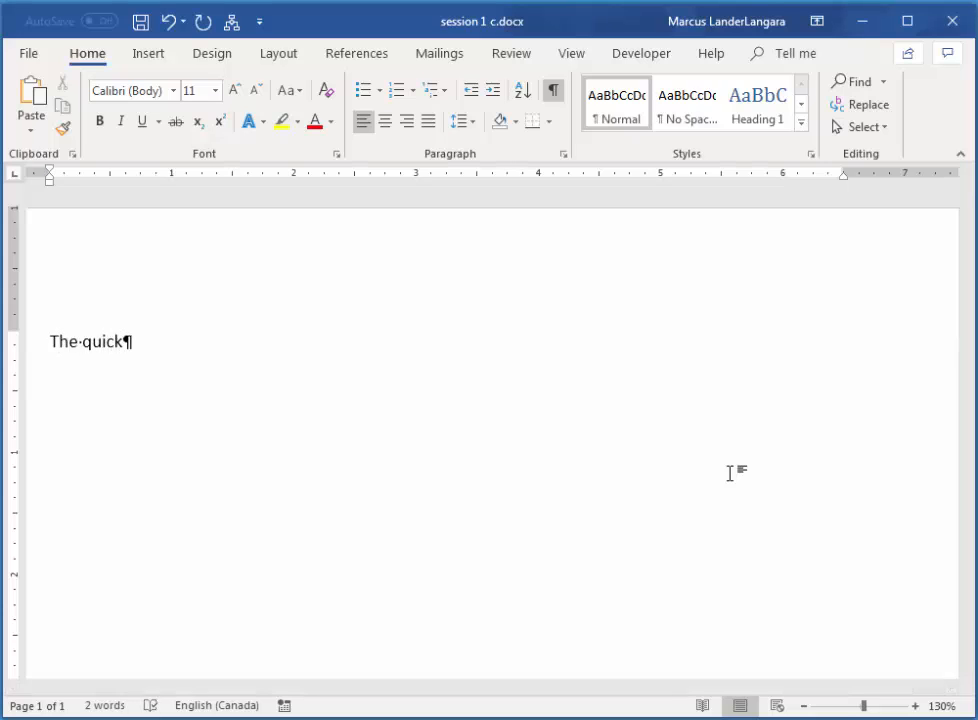
pyautogui.write(' brown fo')
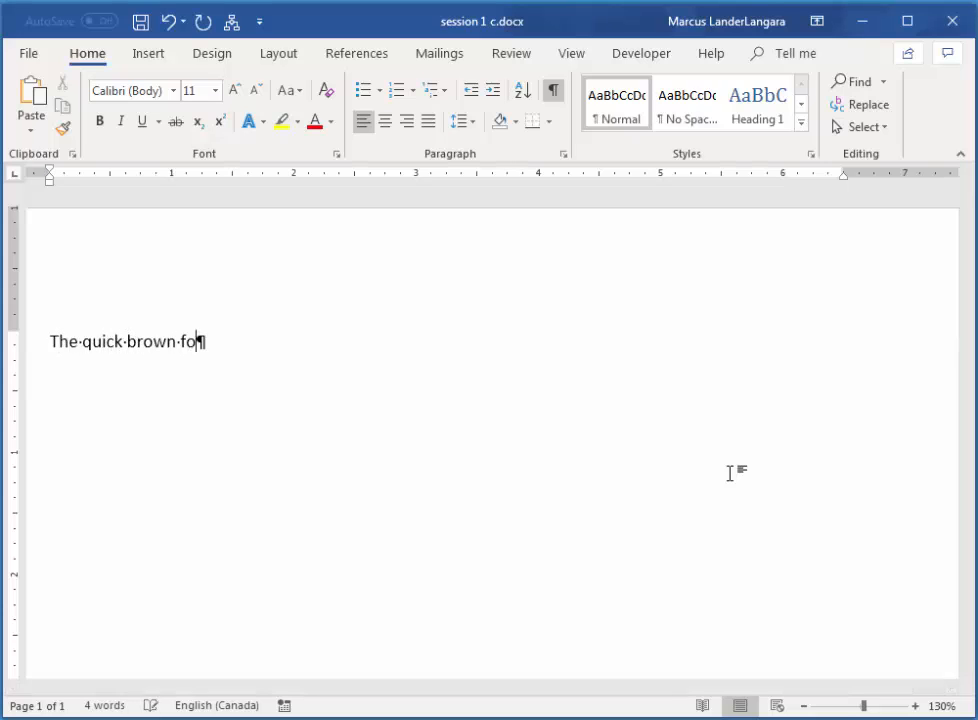
pyautogui.write('x jumps ')
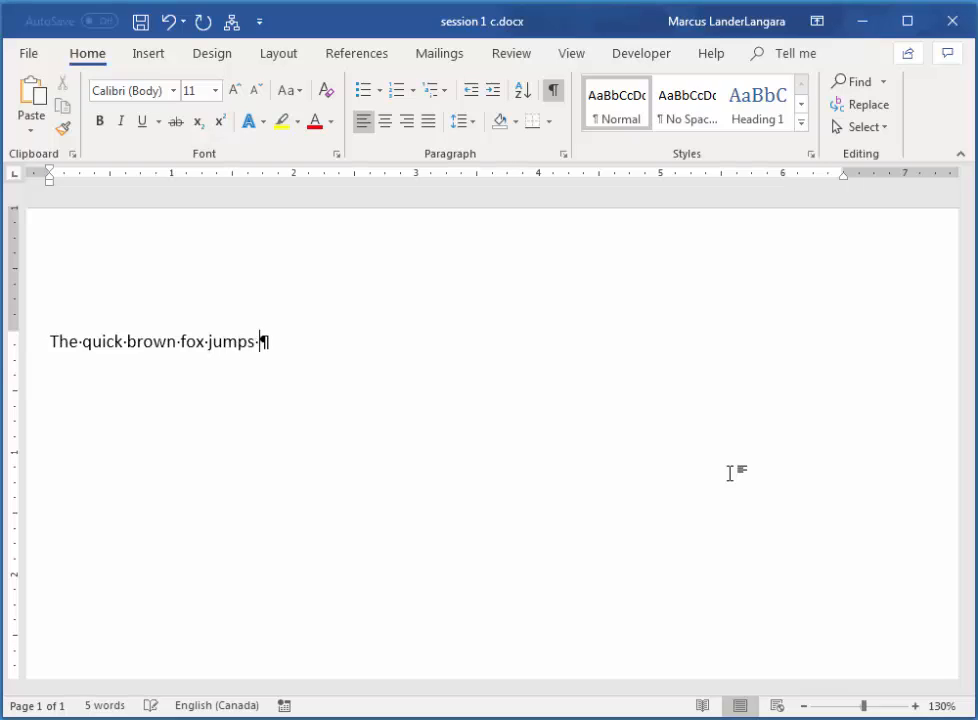
pyautogui.write('over the lazy')
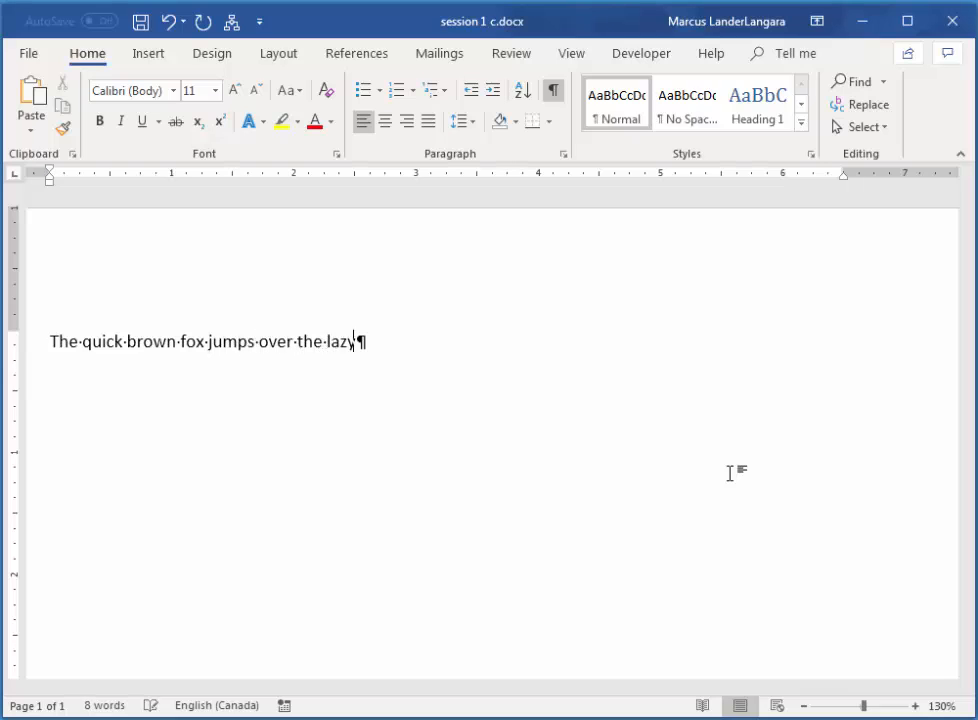
pyautogui.write(' dog')
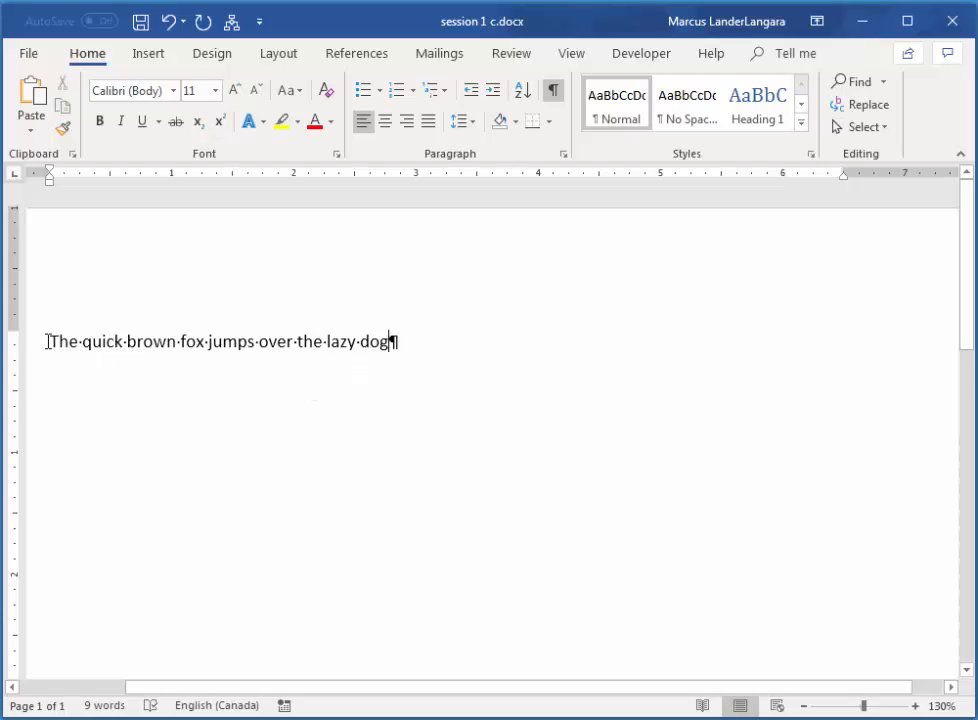
# Insert a new line above it reading 'The following senetnen c contains every letter on the keyboard'.
pyautogui.click(48, 341)
pyautogui.press('Return')
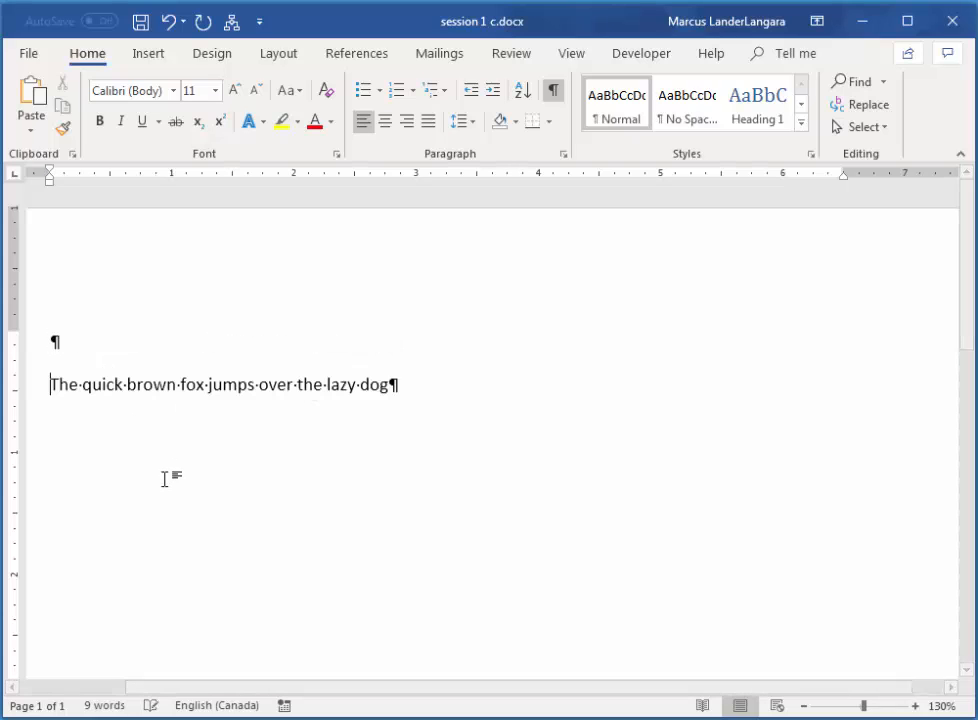
pyautogui.press('Up')
pyautogui.write('Th')
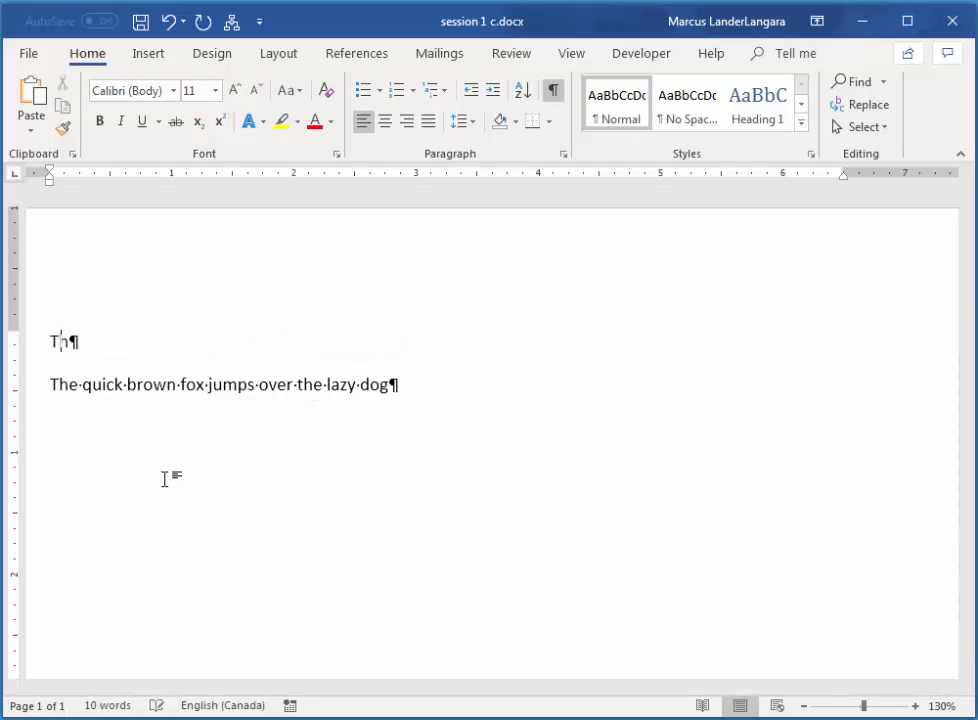
pyautogui.write('e following')
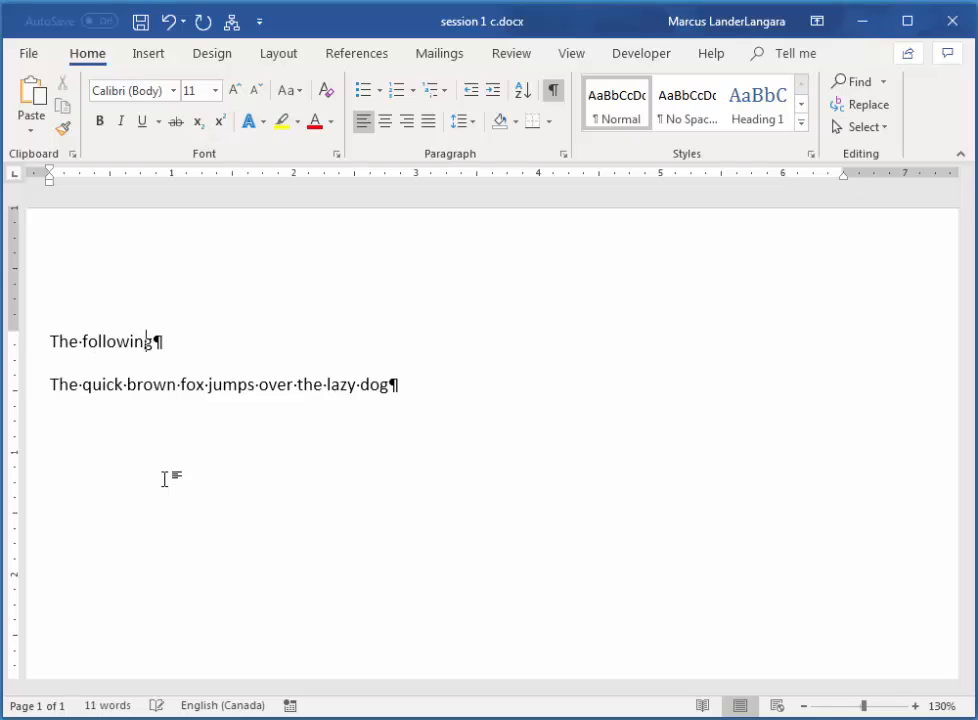
pyautogui.write(' sene')
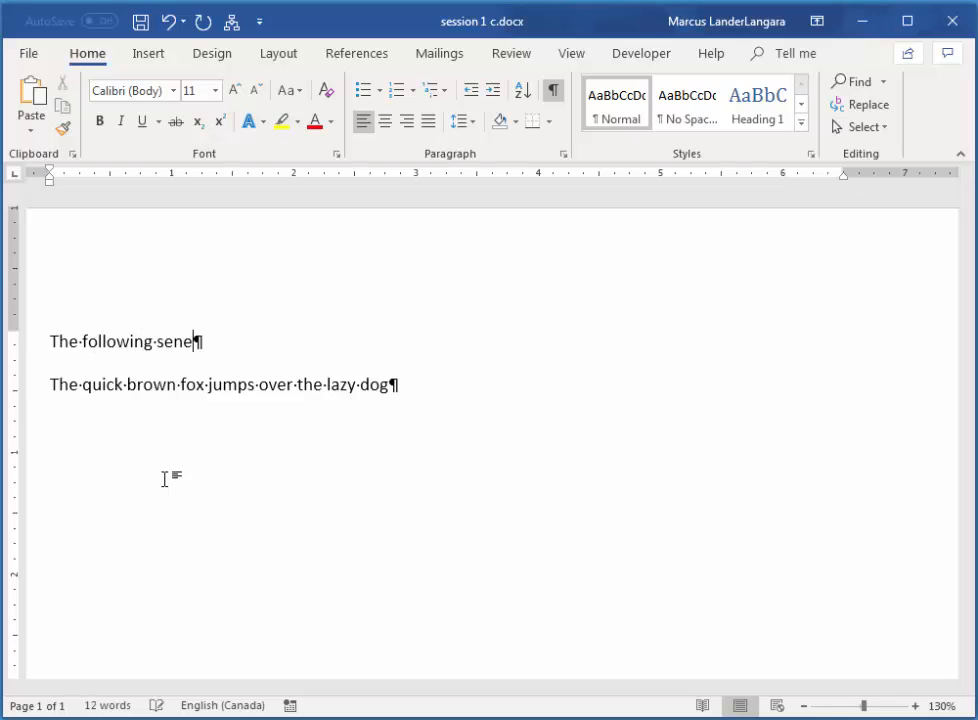
pyautogui.write('tnen c')
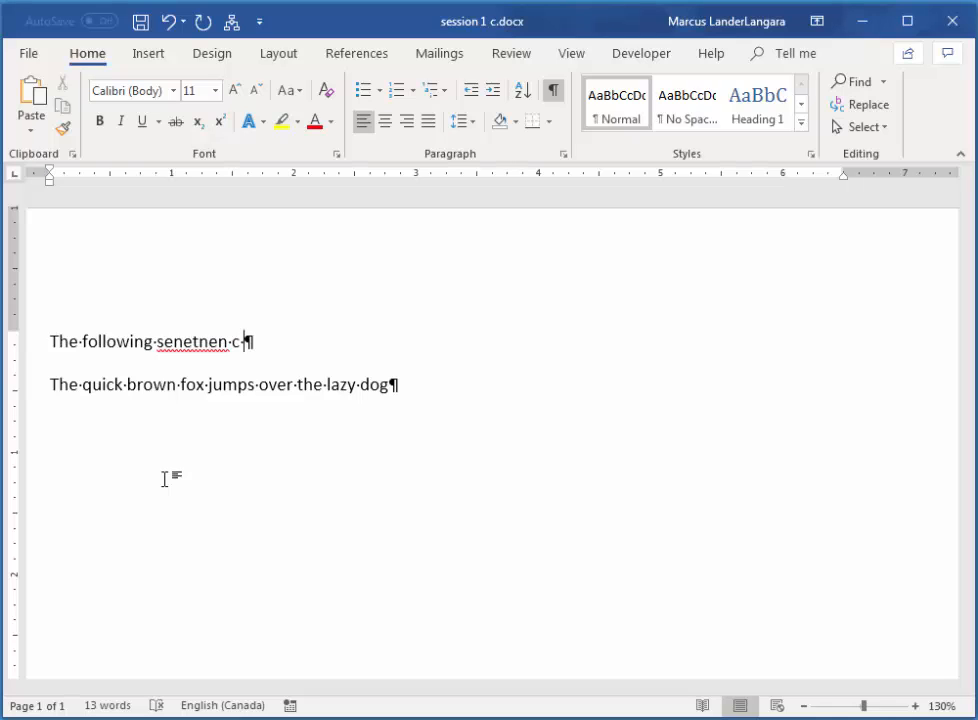
pyautogui.write('contains ev')
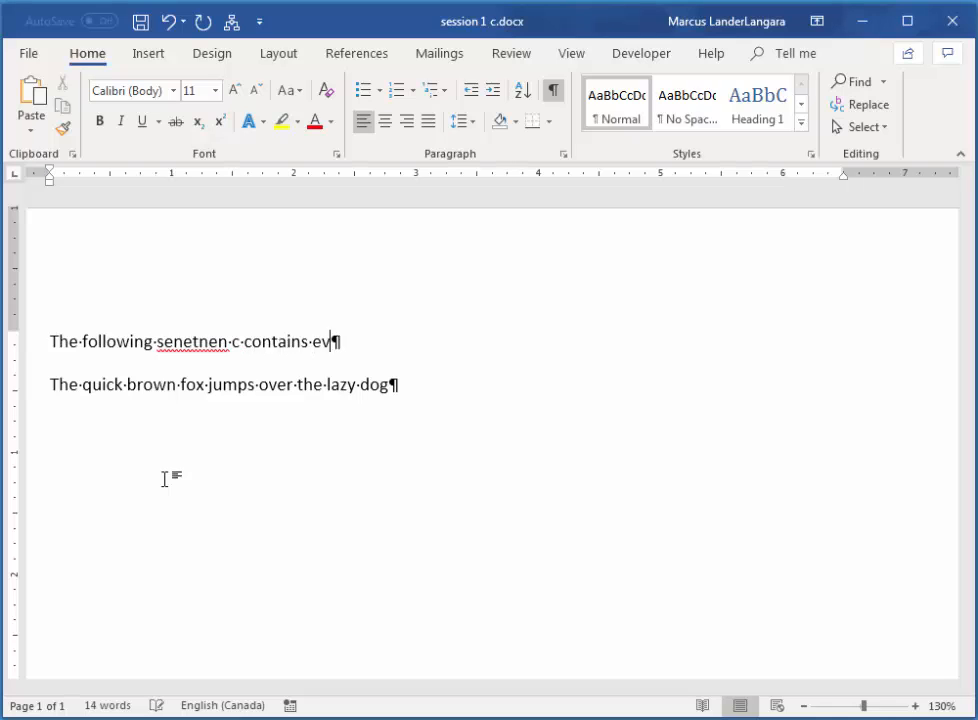
pyautogui.write('ery let')
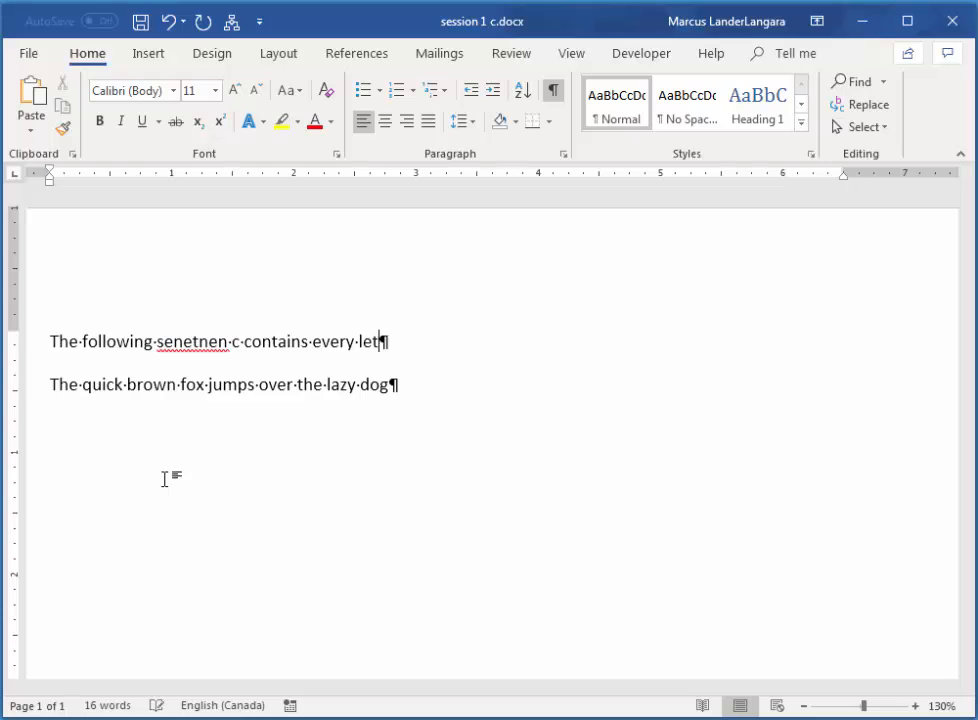
pyautogui.write('ter on the k')
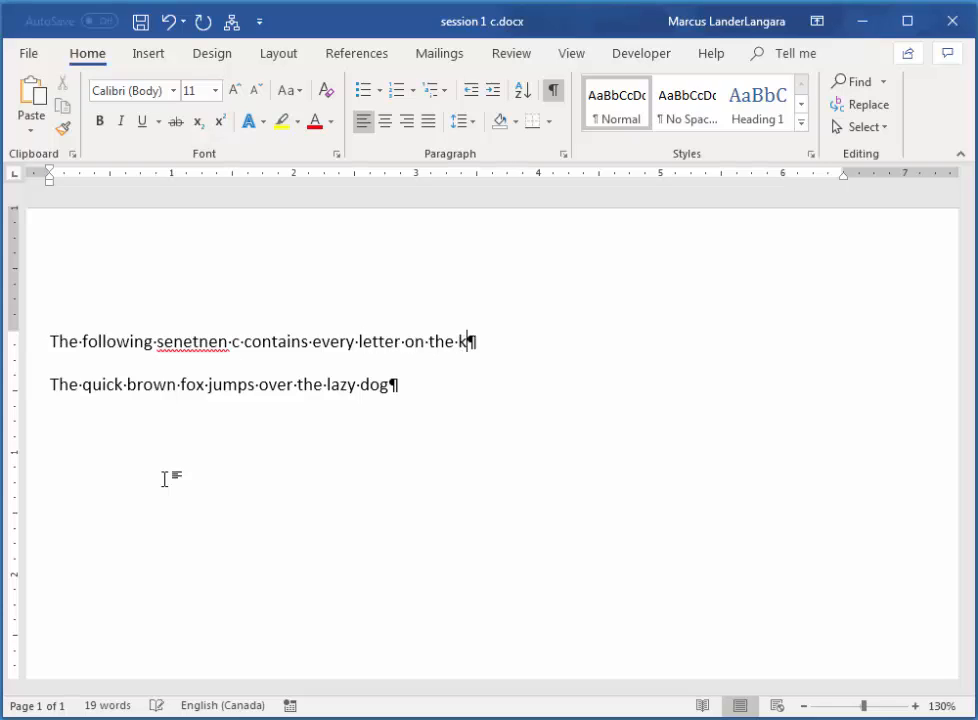
pyautogui.write('eyboard')
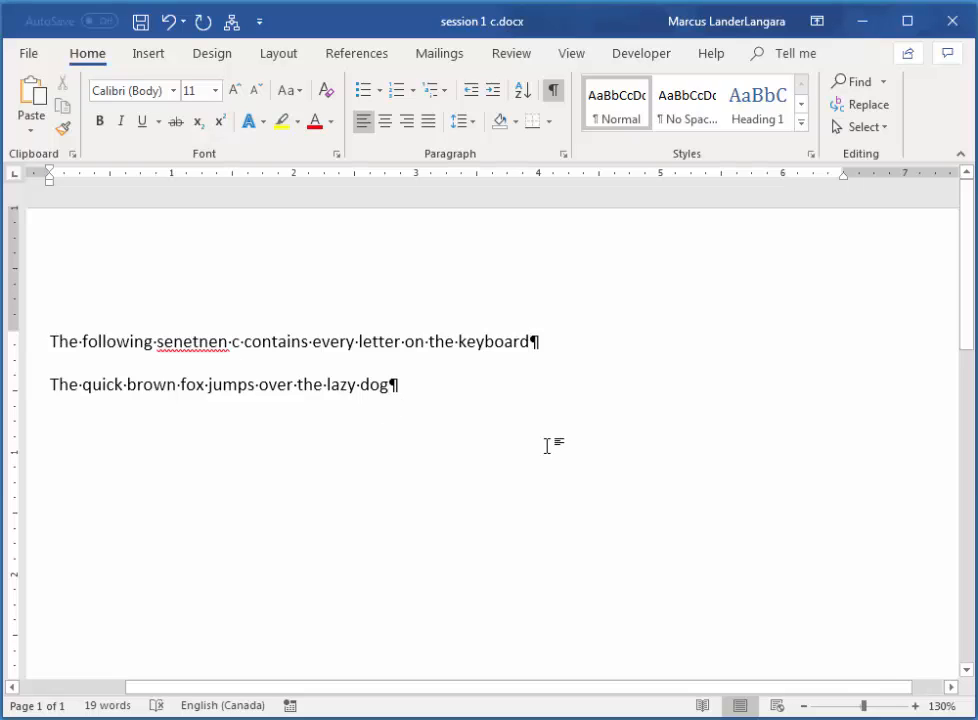
# Add a misspelled line 'The quick broon foox joomps auver the loozy dag' below, followed by another correct copy of the sentence.
pyautogui.press('Return')
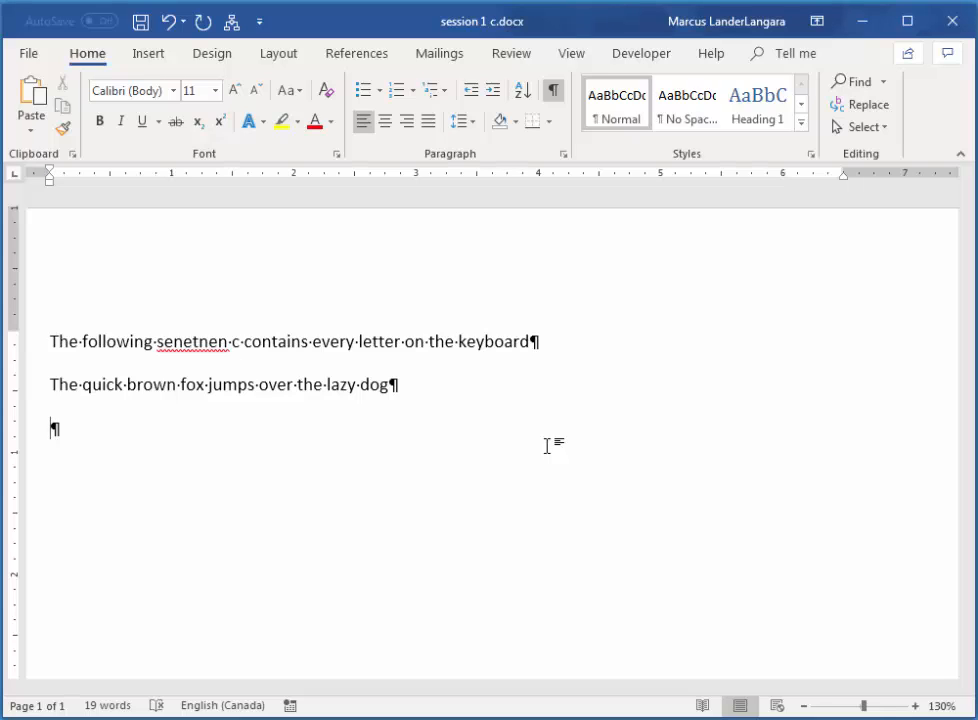
pyautogui.write('h')
pyautogui.write('t')
pyautogui.write('e')
pyautogui.write('qu')
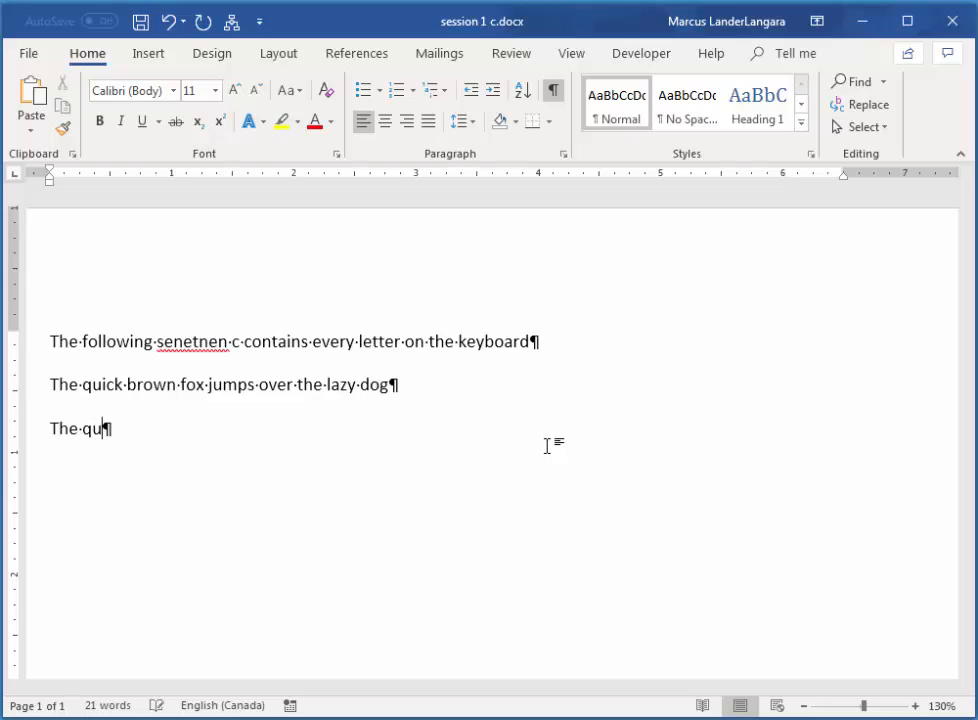
pyautogui.write('ick bro')
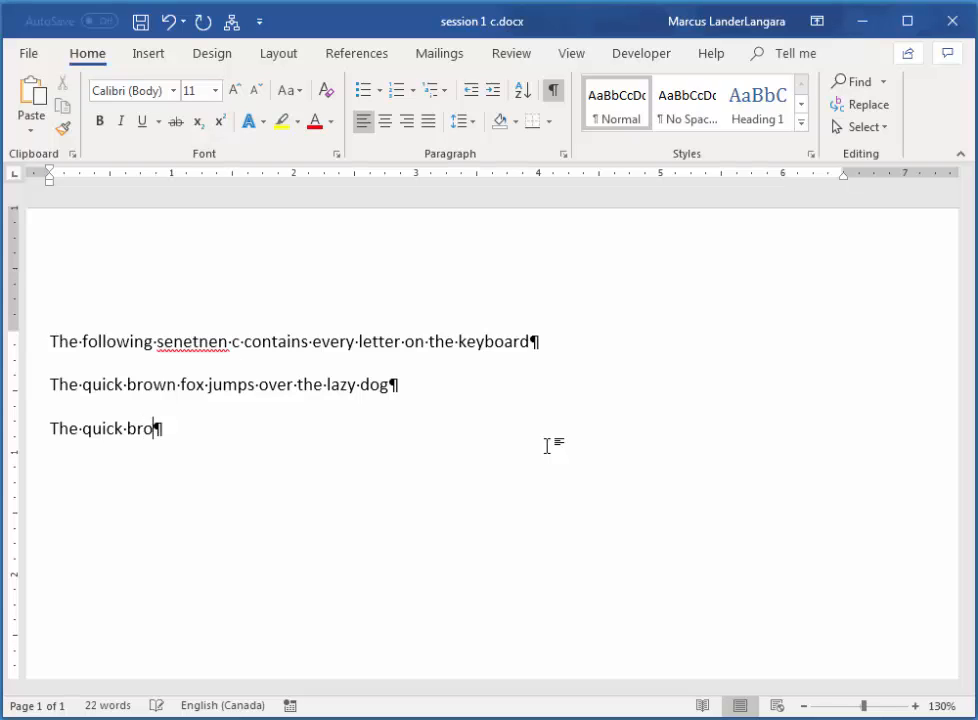
pyautogui.write('on f')
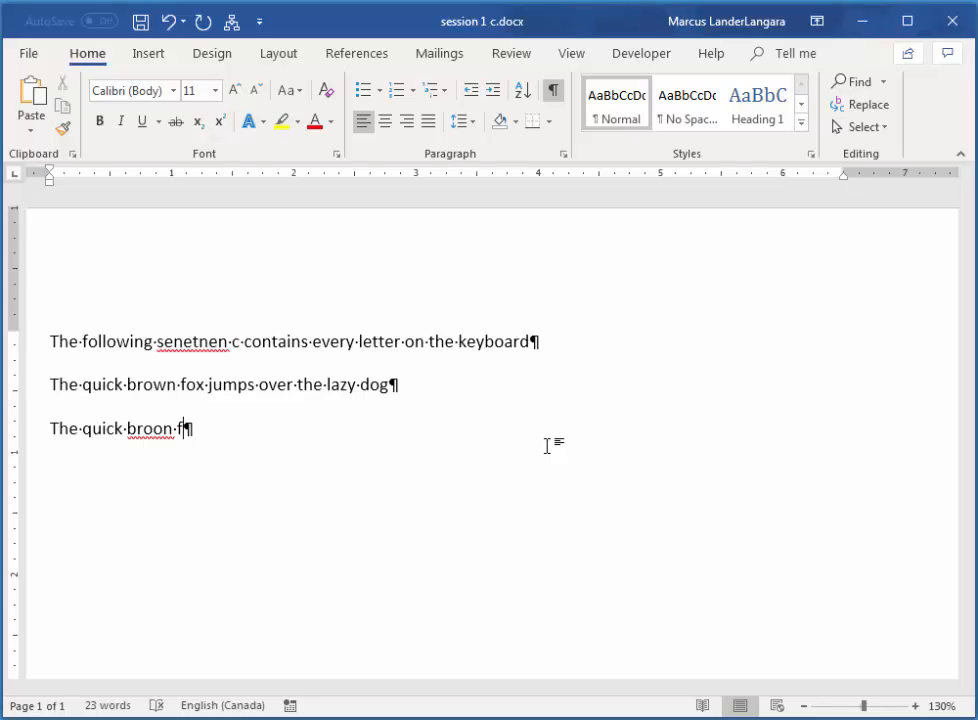
pyautogui.write('oox j')
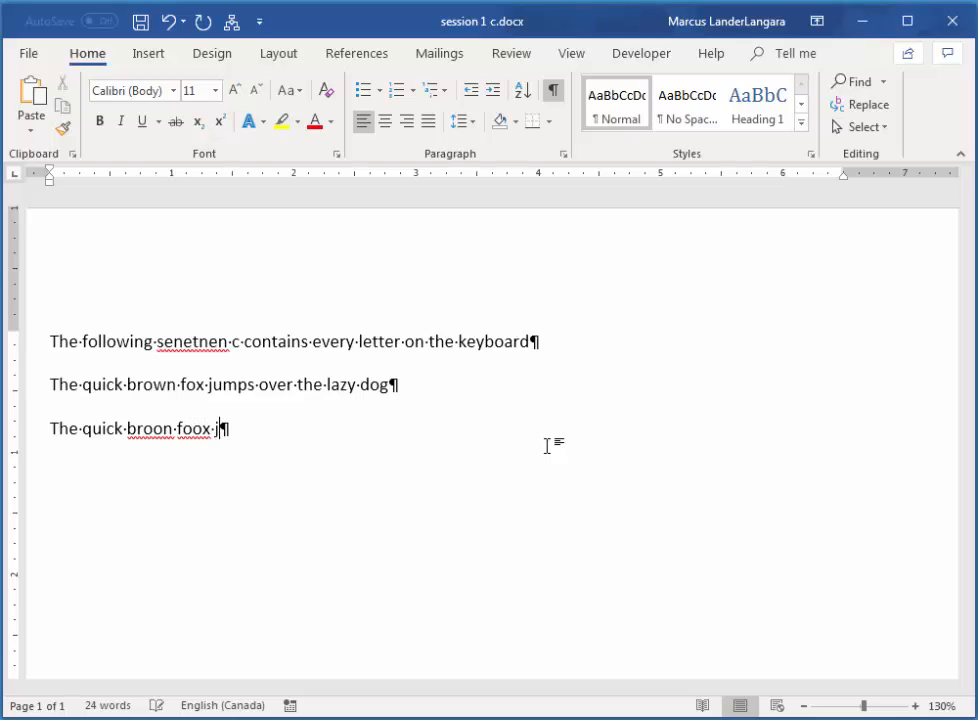
pyautogui.write('oomps')
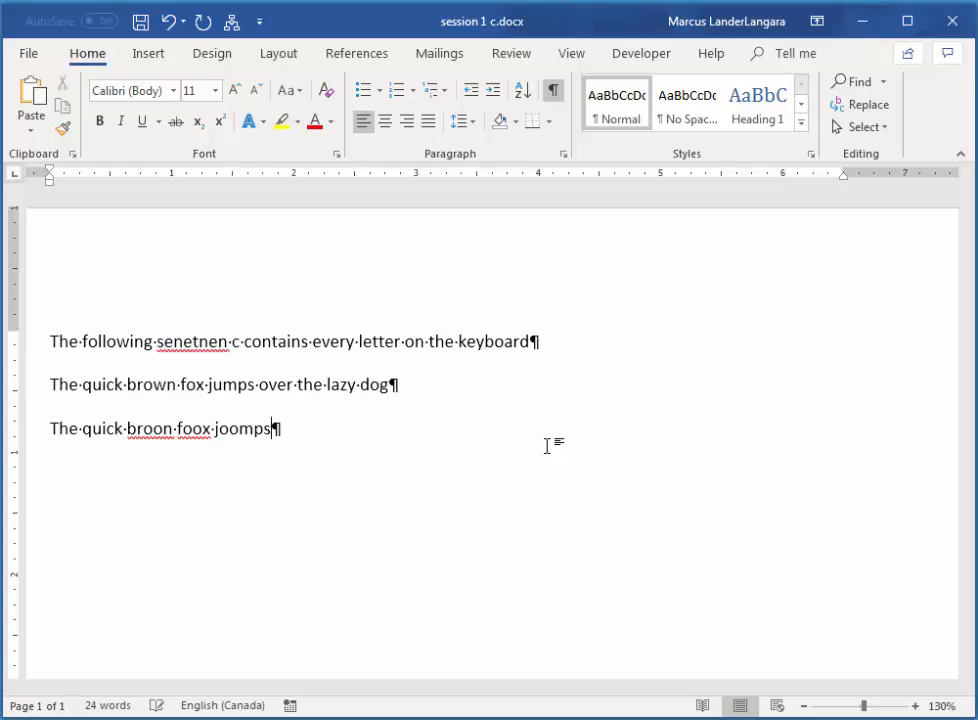
pyautogui.write(' au')
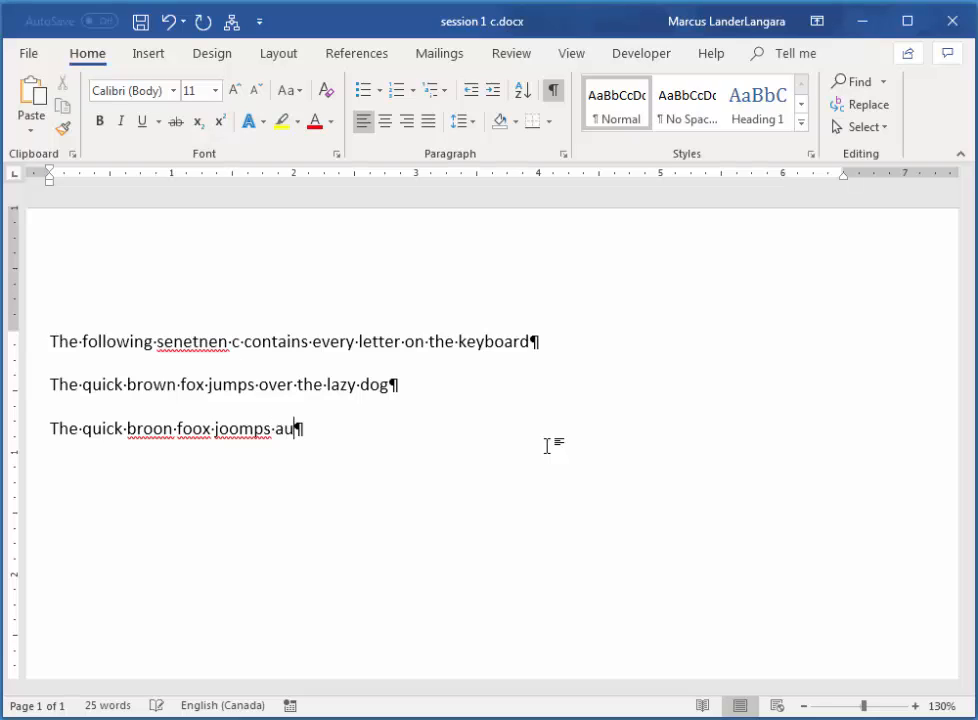
pyautogui.write('ver the ')
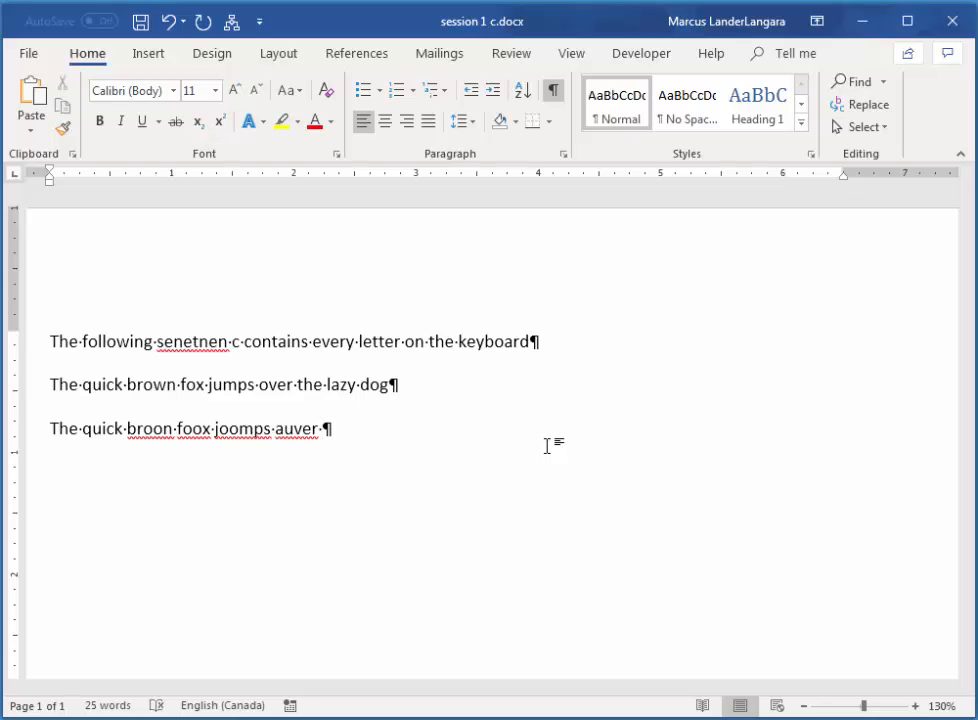
pyautogui.write('l')
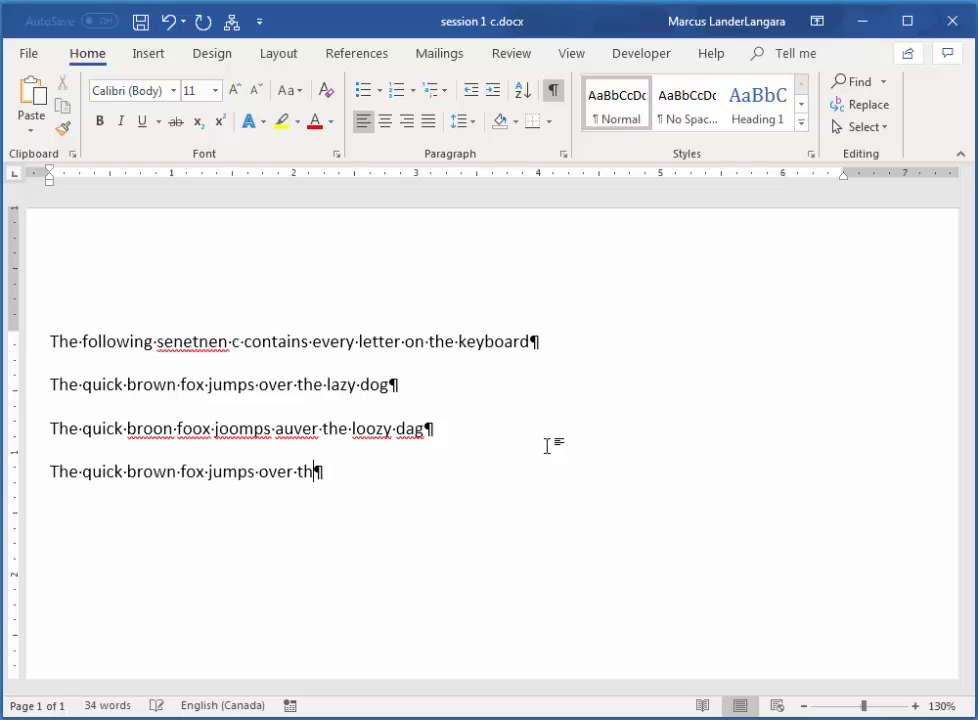
pyautogui.write('e lazy dog')
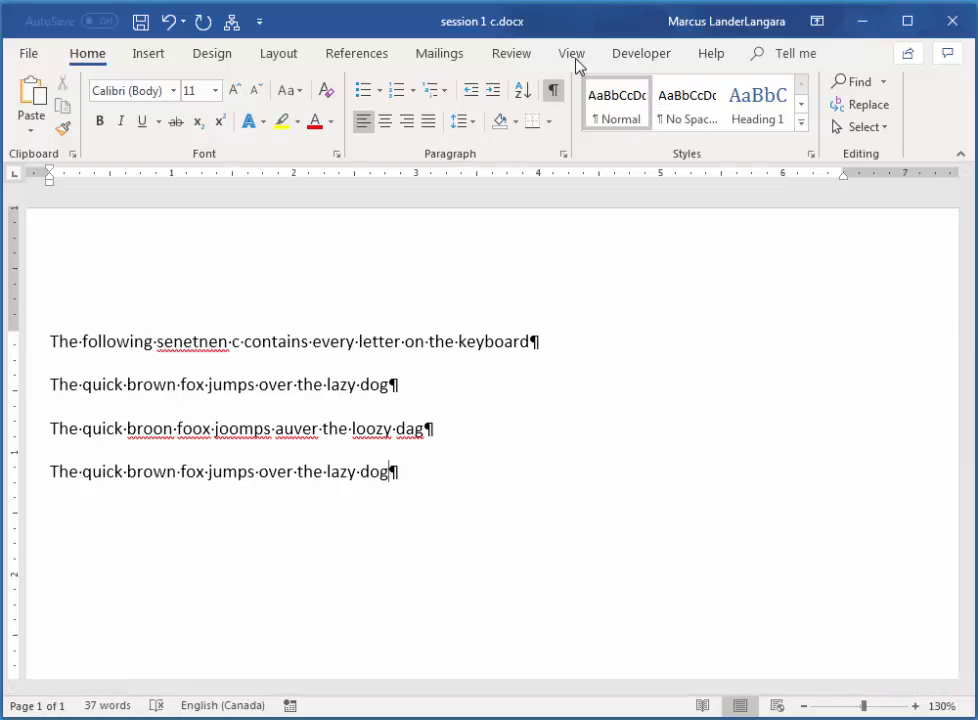
# Start the Spelling & Grammar check and replace 'senetnen' with the suggestion 'sentence'.
pyautogui.click(512, 57)
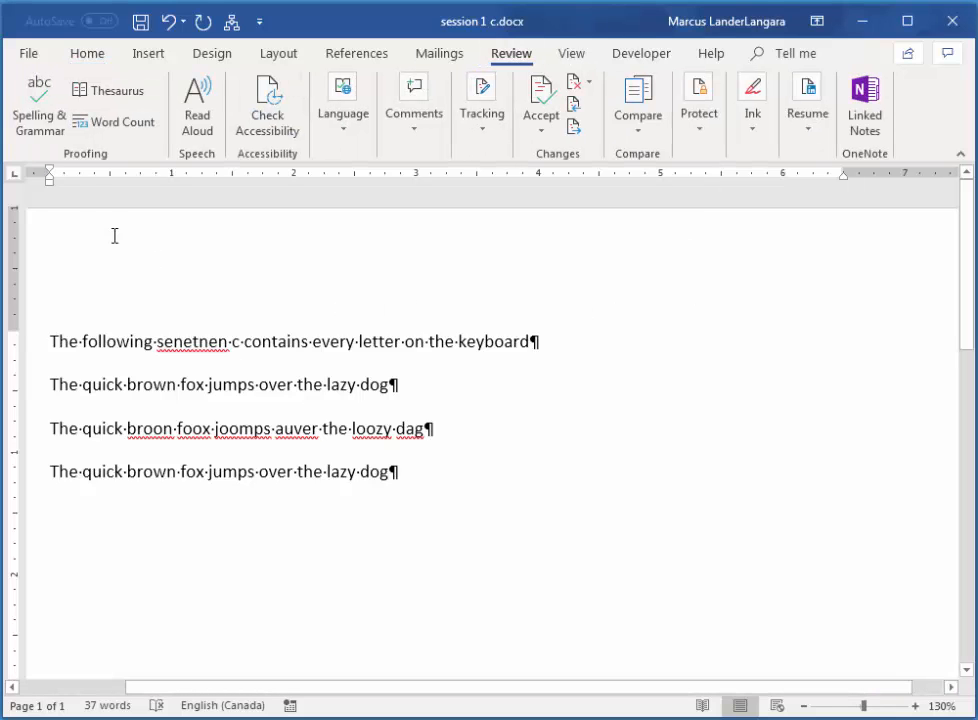
pyautogui.click(40, 110)
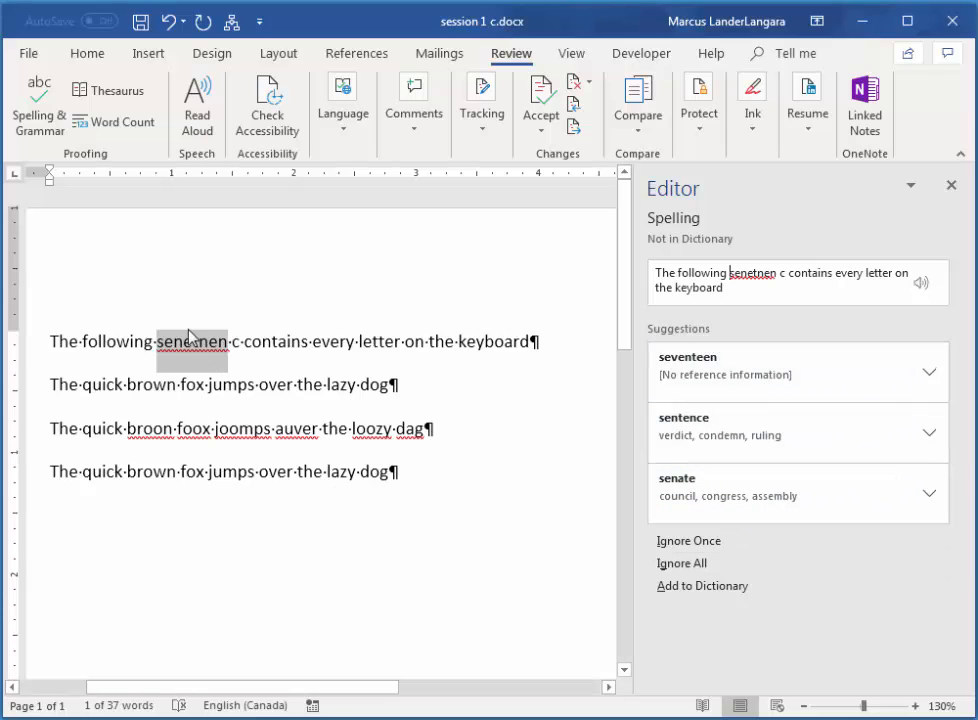
pyautogui.click(690, 425)
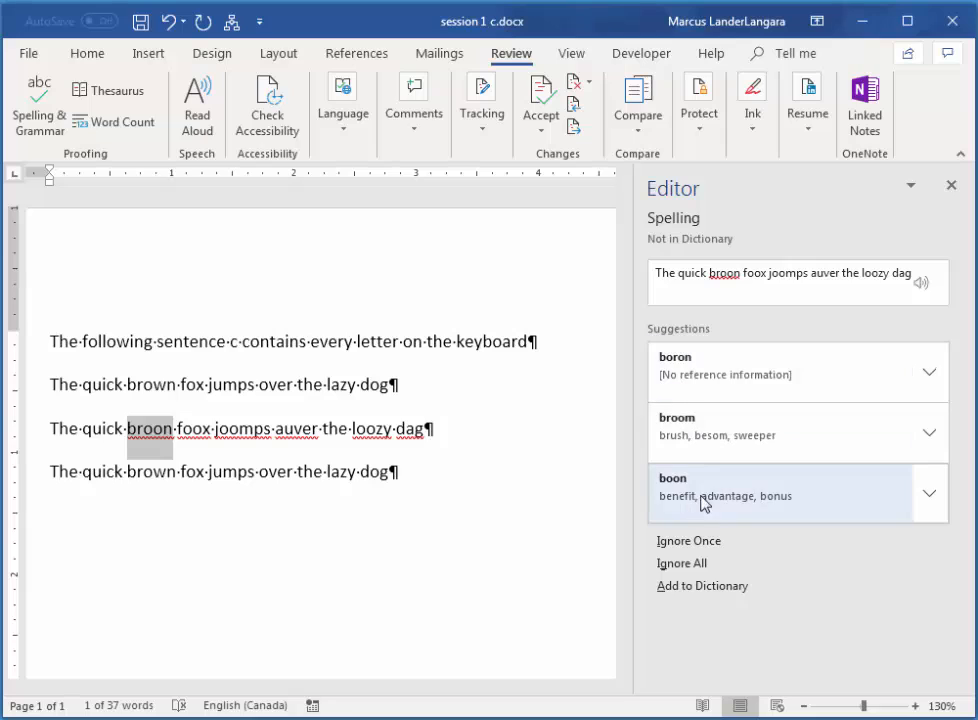
# Correct the word 'broon' to 'brown' directly in the document text.
pyautogui.click(177, 449)
pyautogui.press('BackSpace')
pyautogui.press('BackSpace')
pyautogui.press('BackSpace')
pyautogui.write('own')
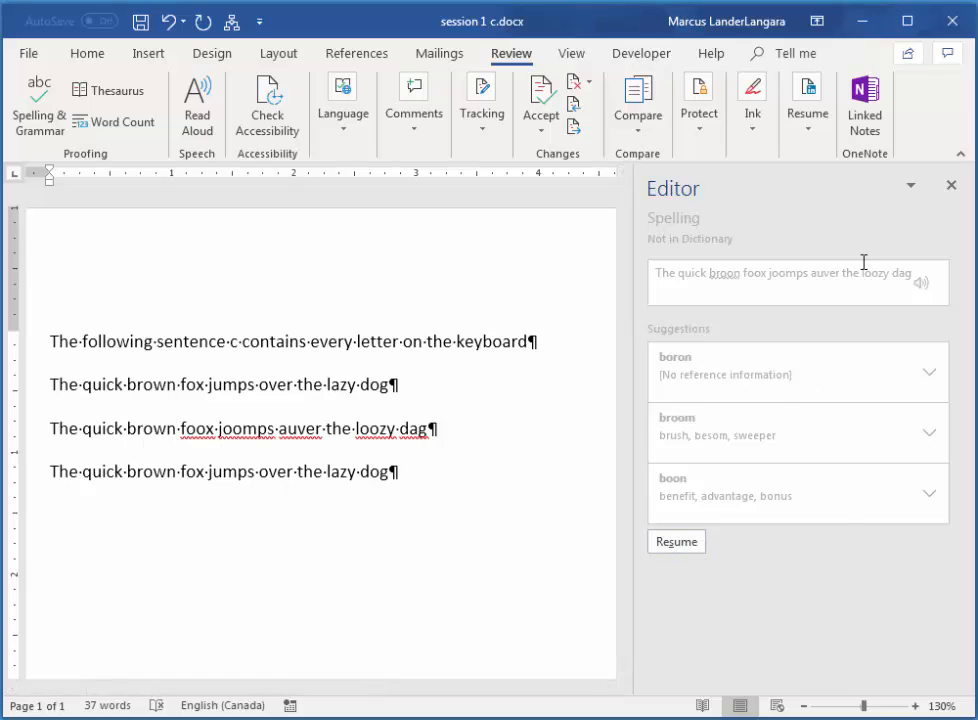
# Resume the spelling check, accept 'fox' and 'jumps' as corrections, and replace 'auver' with 'over'.
pyautogui.click(677, 545)
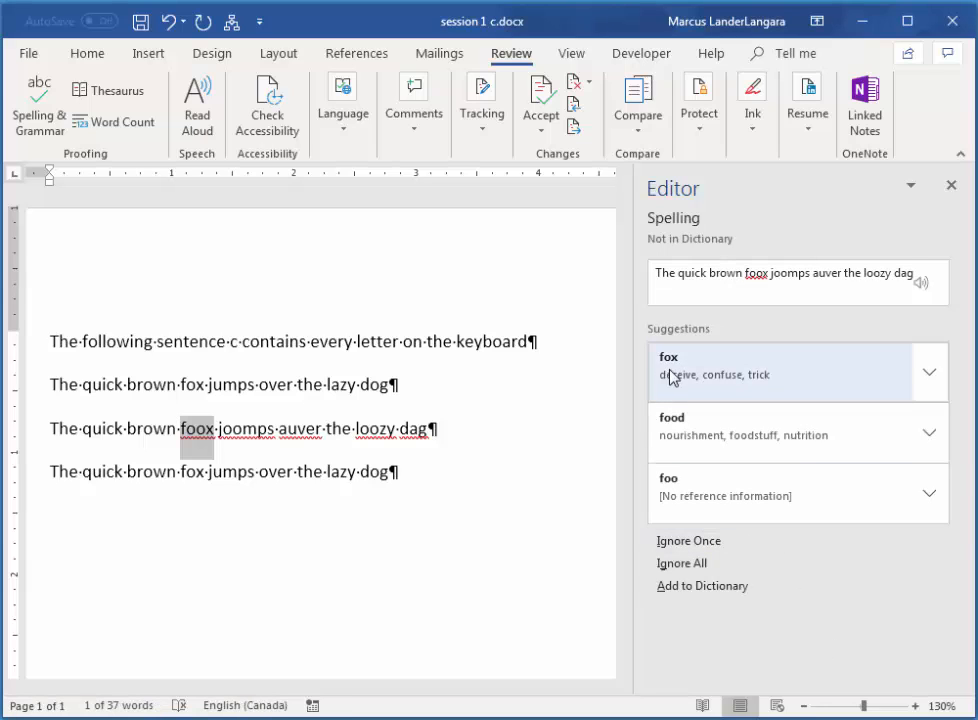
pyautogui.click(670, 376)
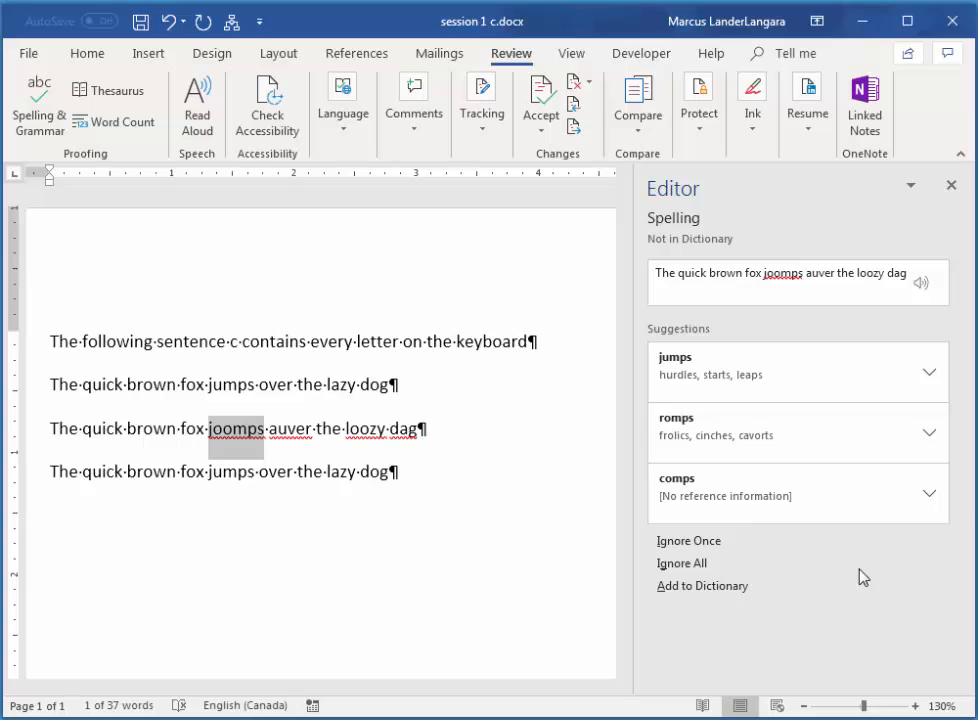
pyautogui.click(686, 368)
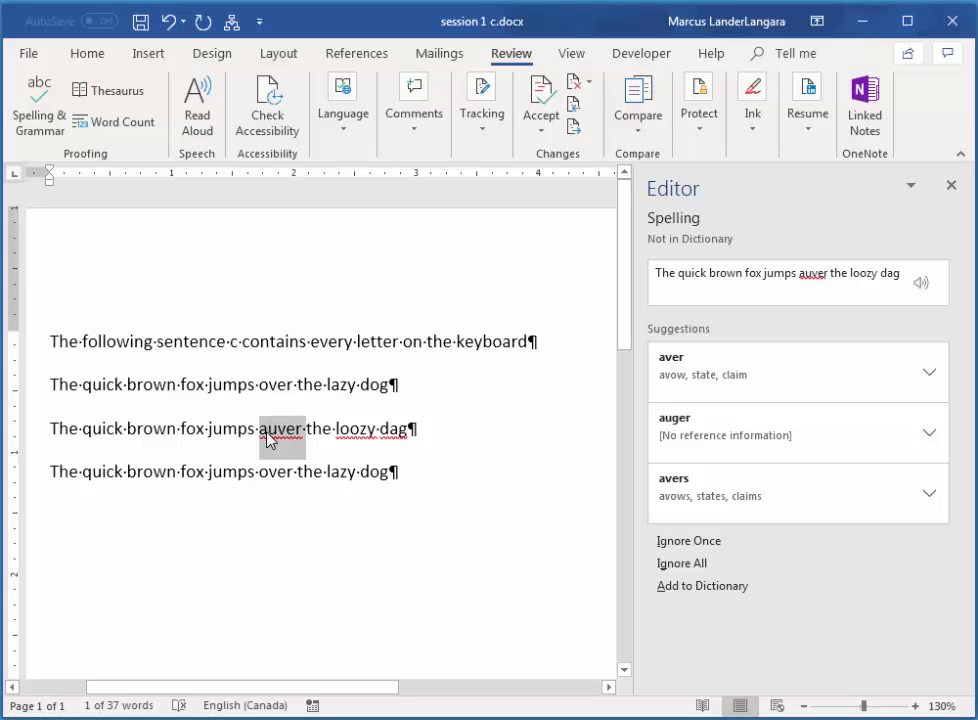
pyautogui.write('over')
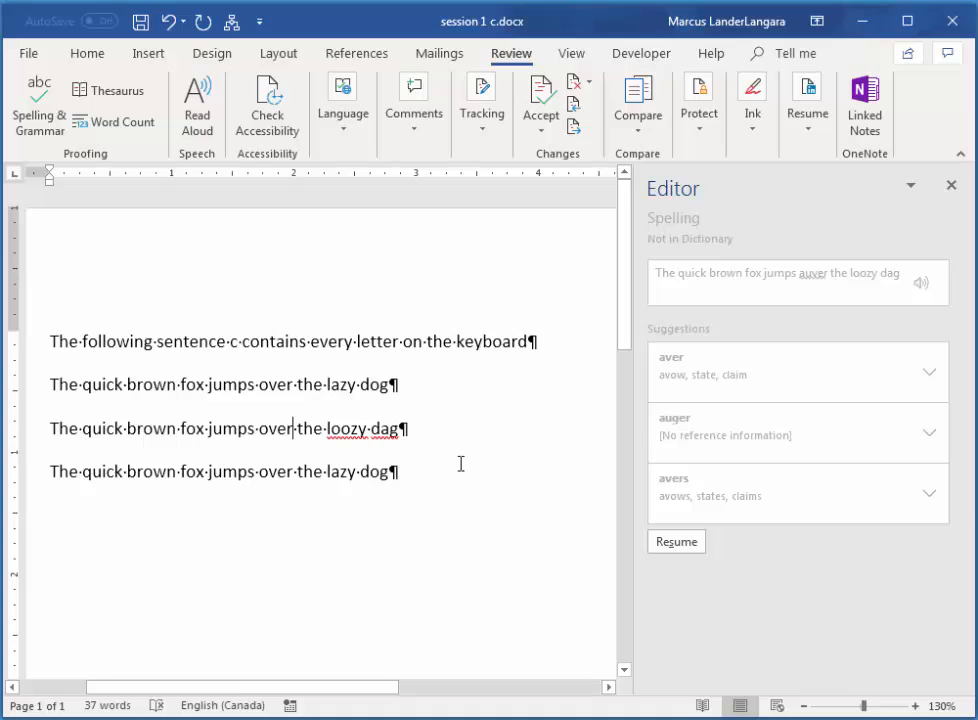
# Replace the misspelled word 'loozy' with 'lazy'.
pyautogui.rightClick(341, 430)
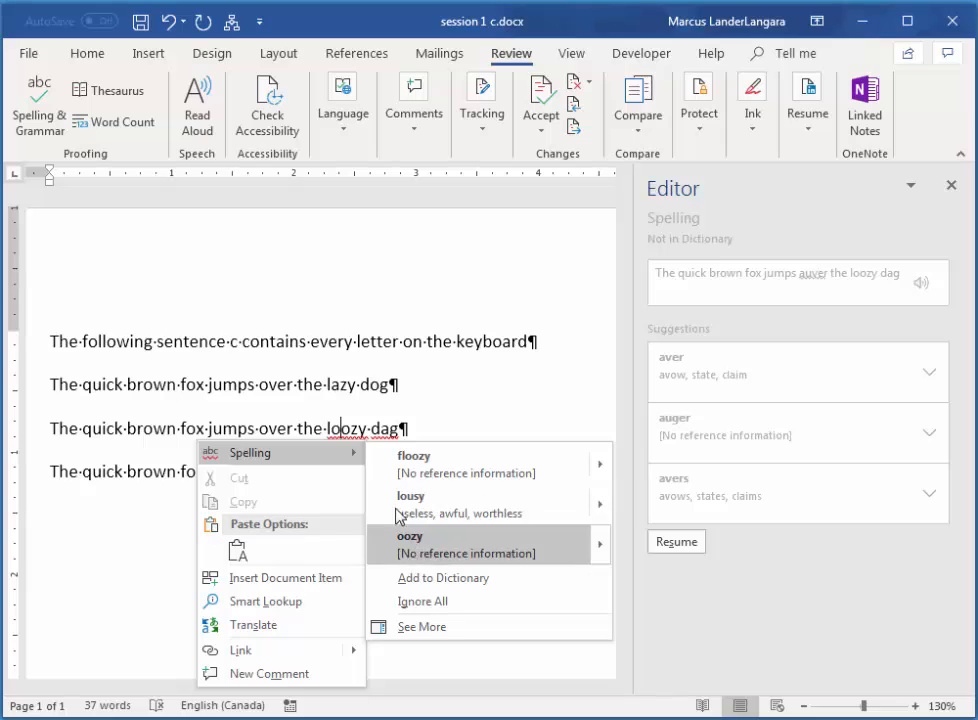
pyautogui.click(341, 428)
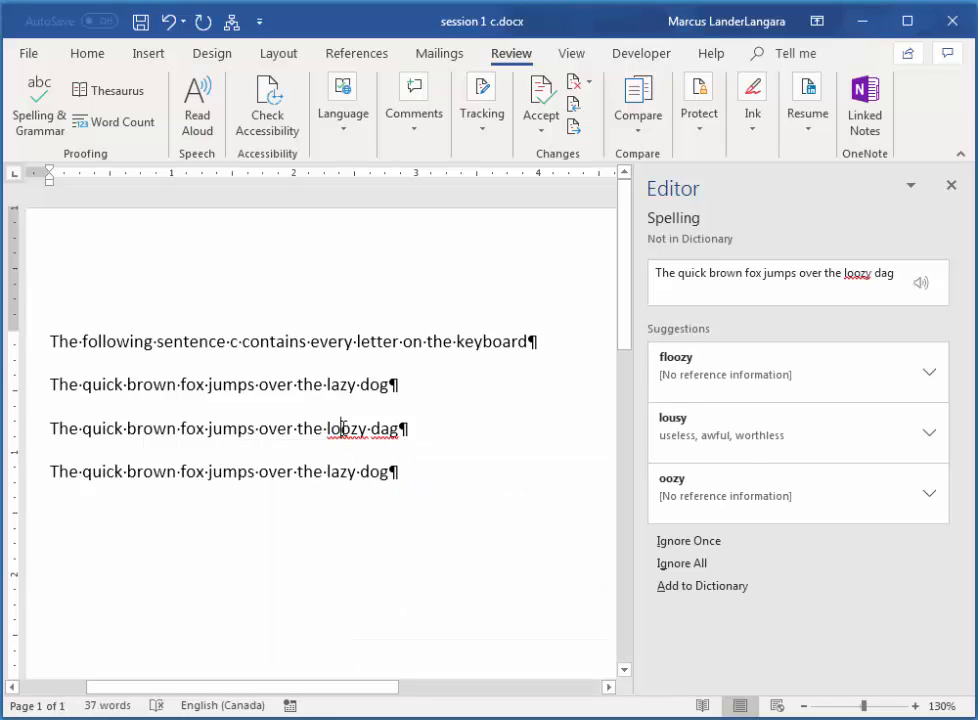
pyautogui.doubleClick(341, 428)
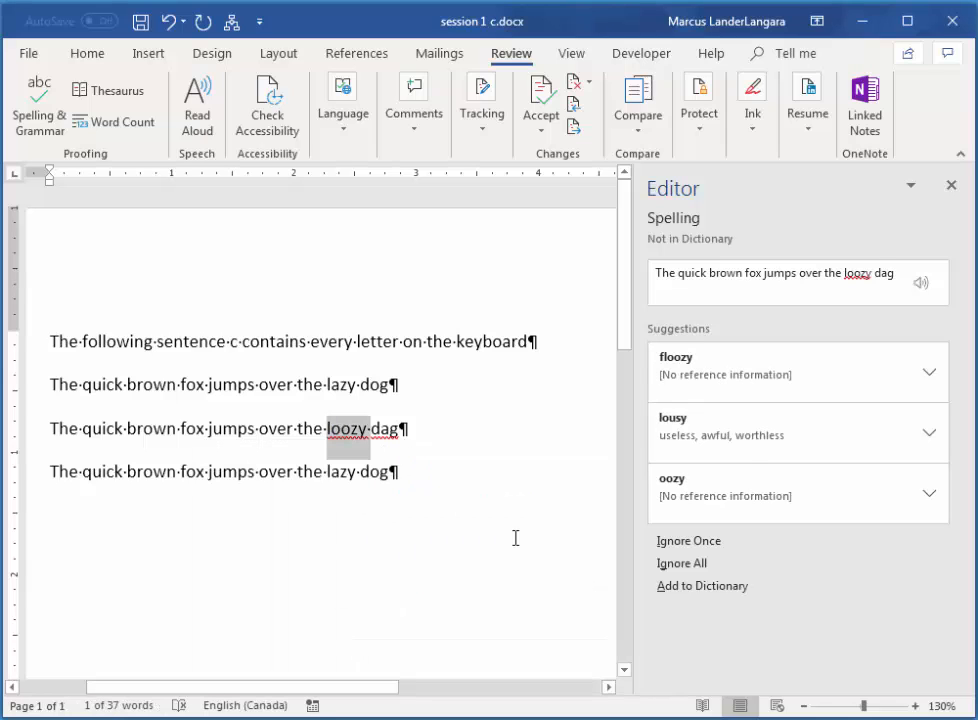
pyautogui.write('lazy')
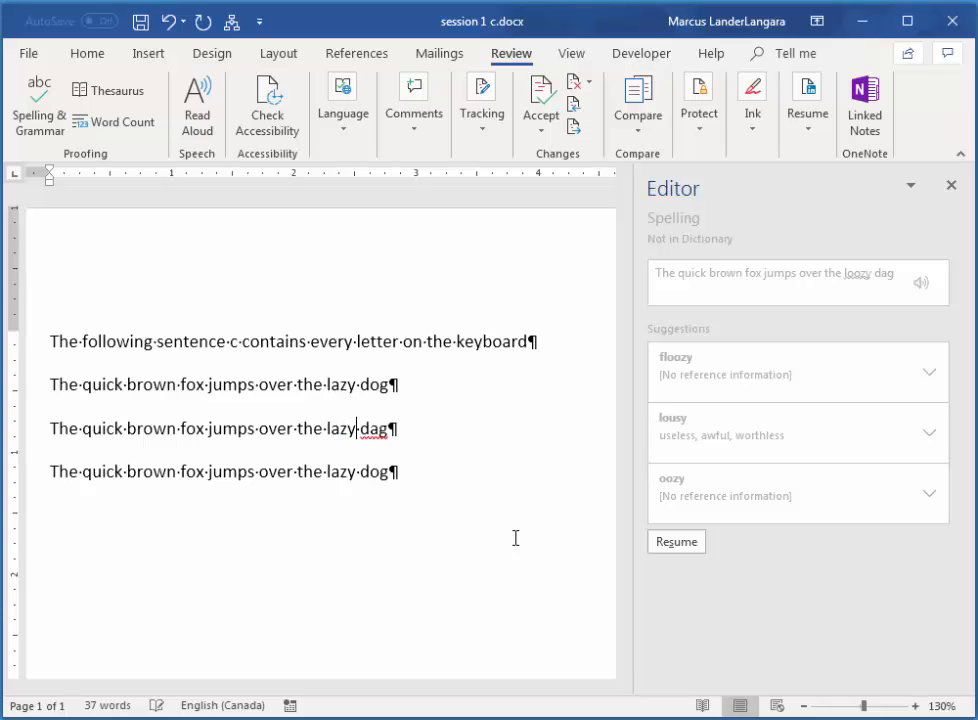
# Resume the spelling check, replace 'dag' with the suggestion 'dog', and dismiss the completion message.
pyautogui.click(678, 548)
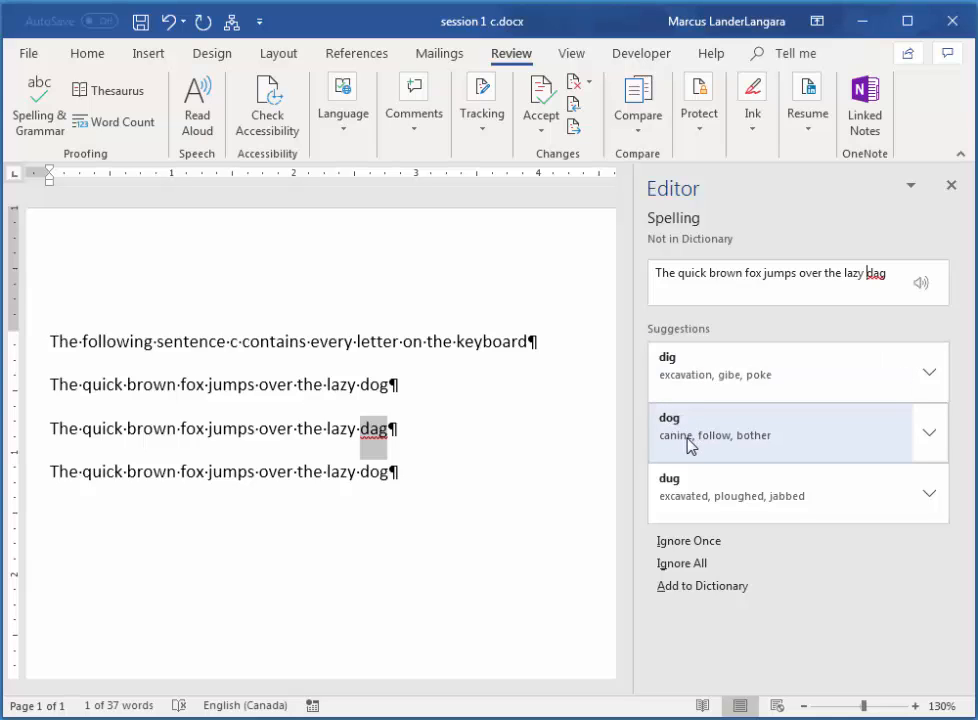
pyautogui.click(687, 438)
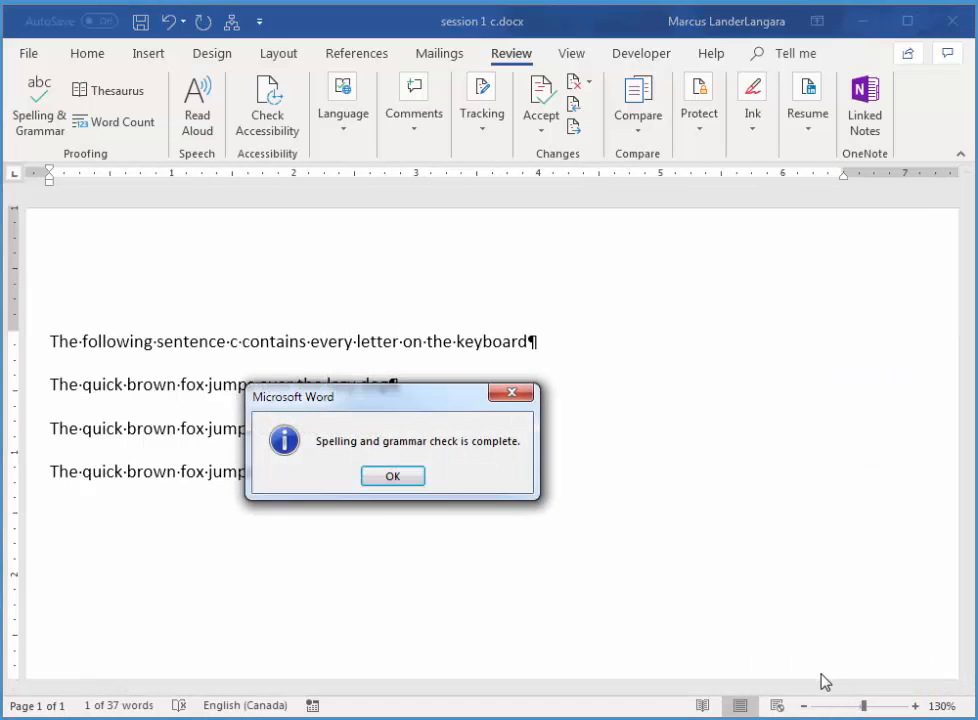
pyautogui.click(392, 478)
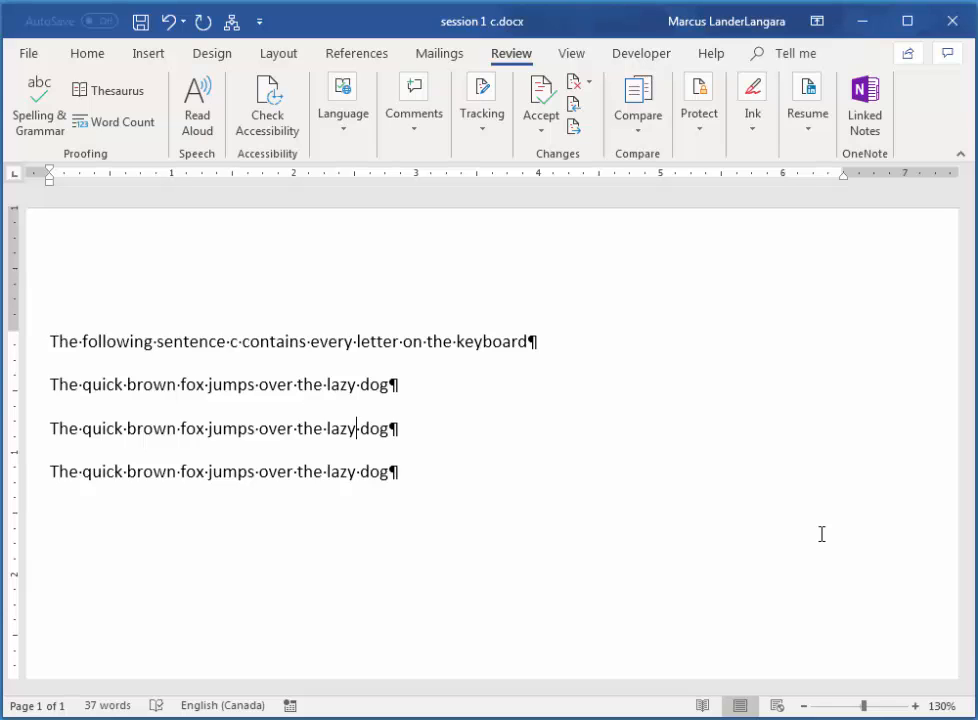
# Use Find and Replace to replace all occurrences of 'lazy' with 'friendly'.
pyautogui.click(90, 56)
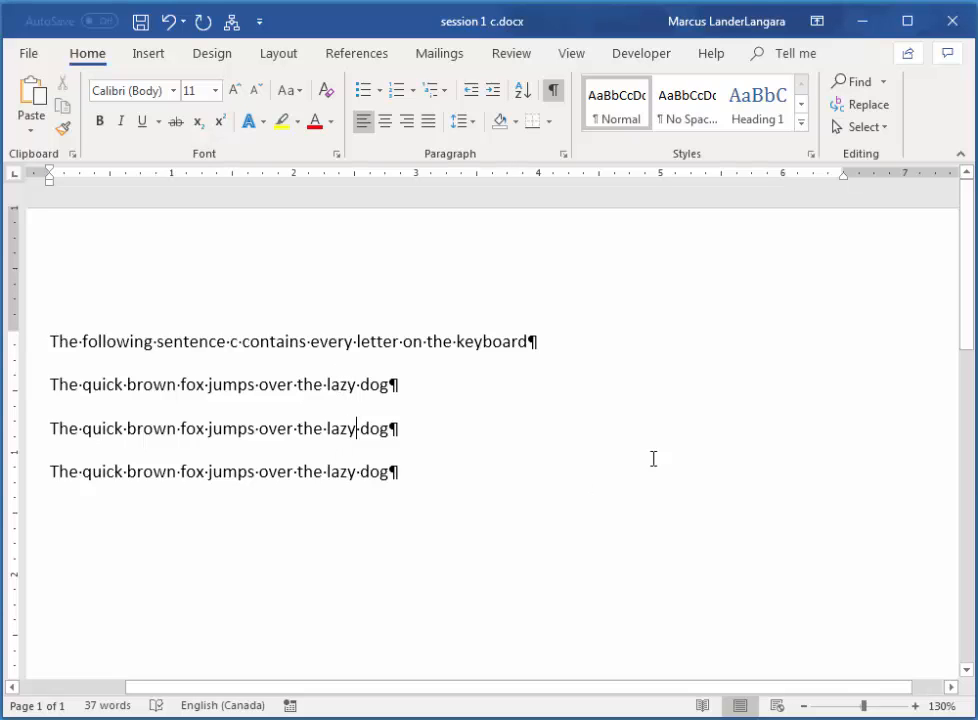
pyautogui.click(869, 108)
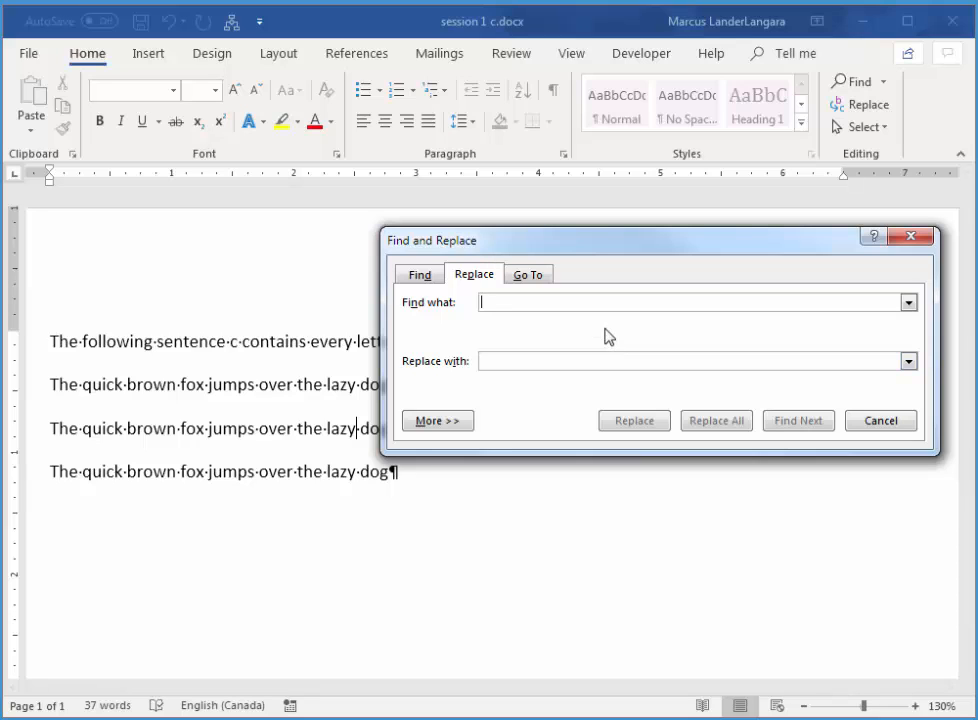
pyautogui.write('lazy')
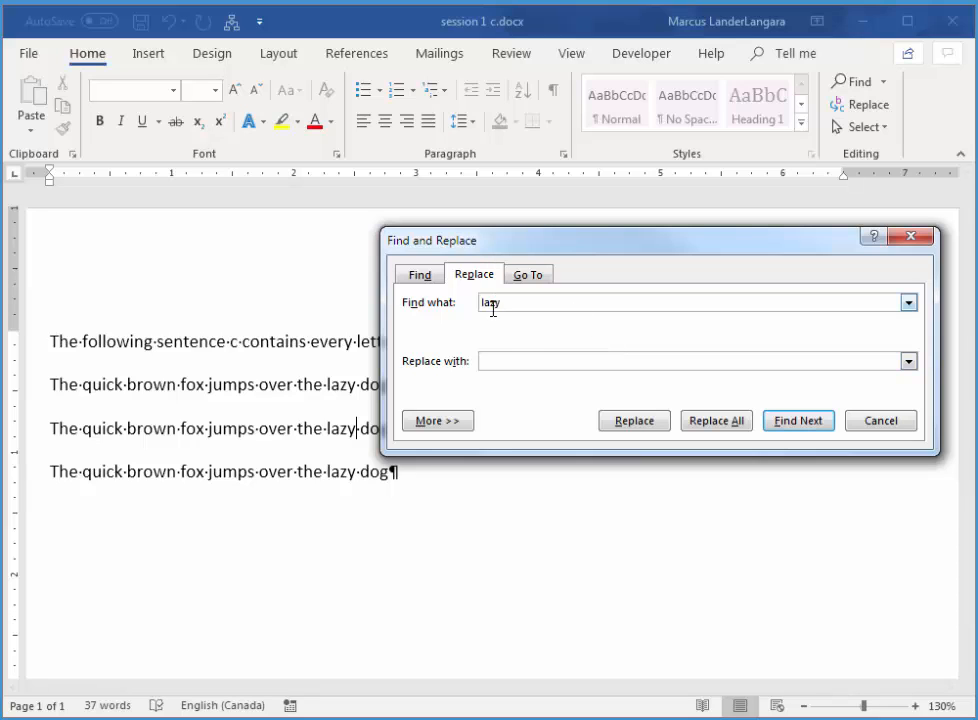
pyautogui.write('friendly')
pyautogui.click(735, 425)
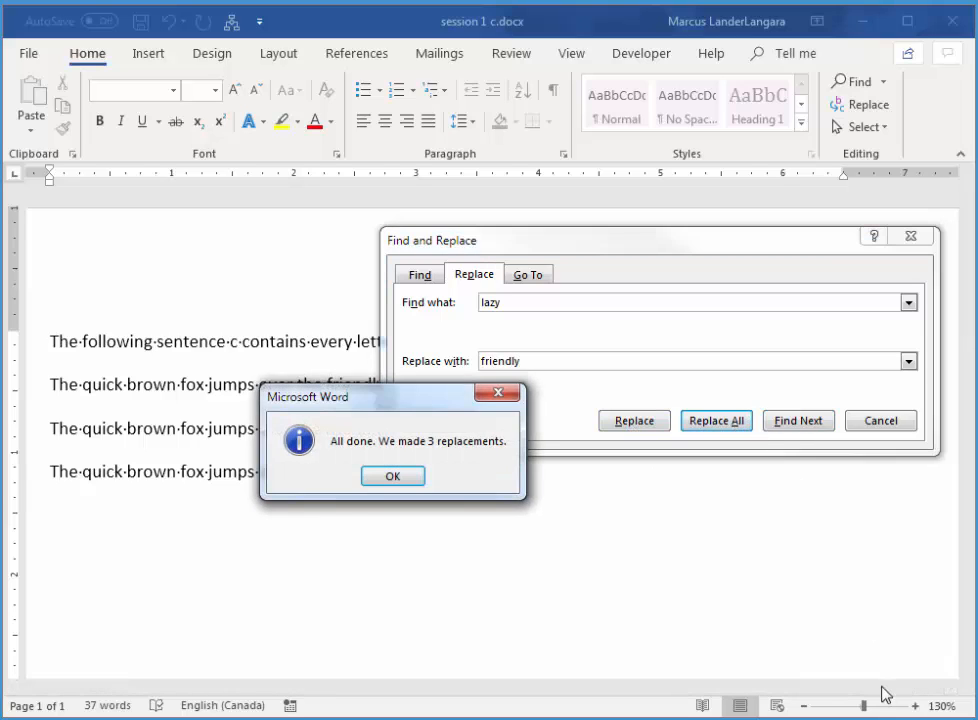
pyautogui.click(381, 477)
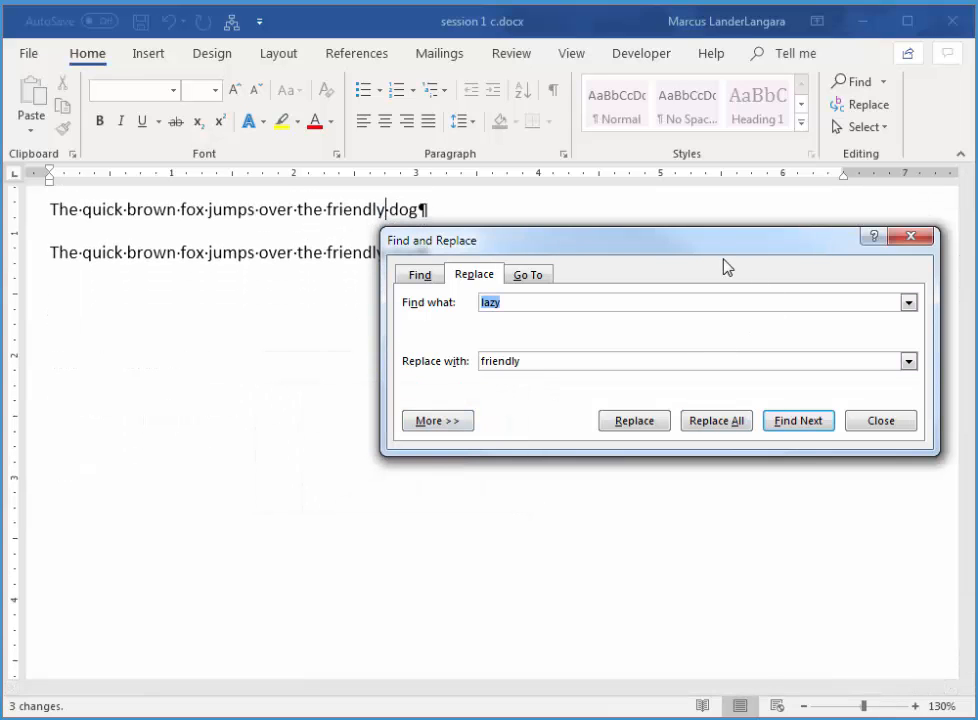
# Replace all occurrences of 'brown' with 'red' and close the Find and Replace dialog.
pyautogui.moveTo(684, 248); pyautogui.dragTo(604, 385)
pyautogui.click(923, 346)
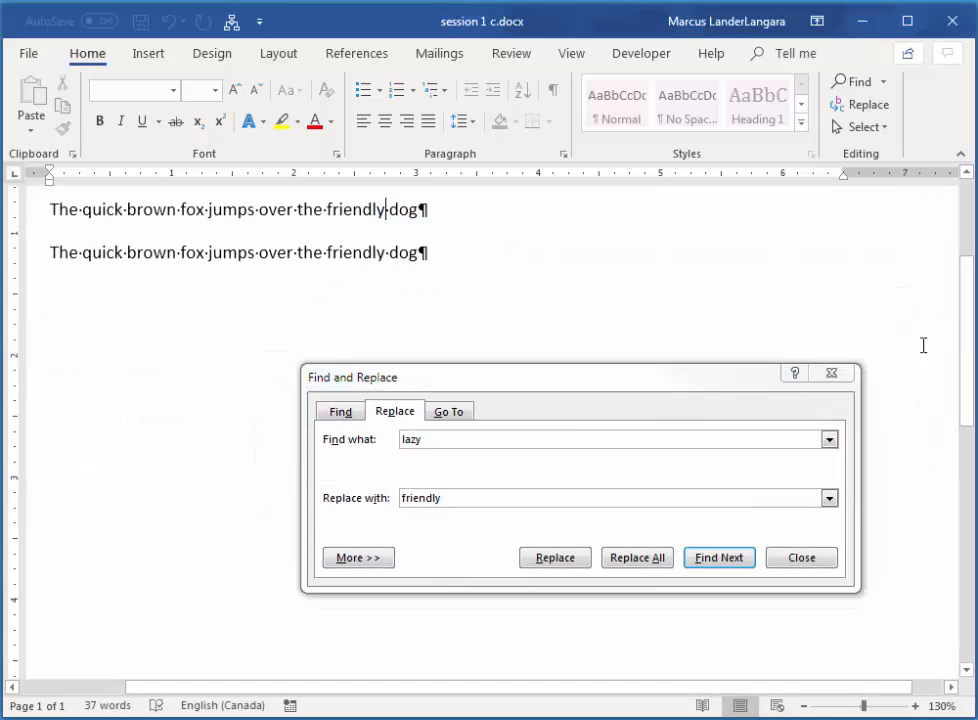
pyautogui.moveTo(965, 286); pyautogui.dragTo(950, 234)
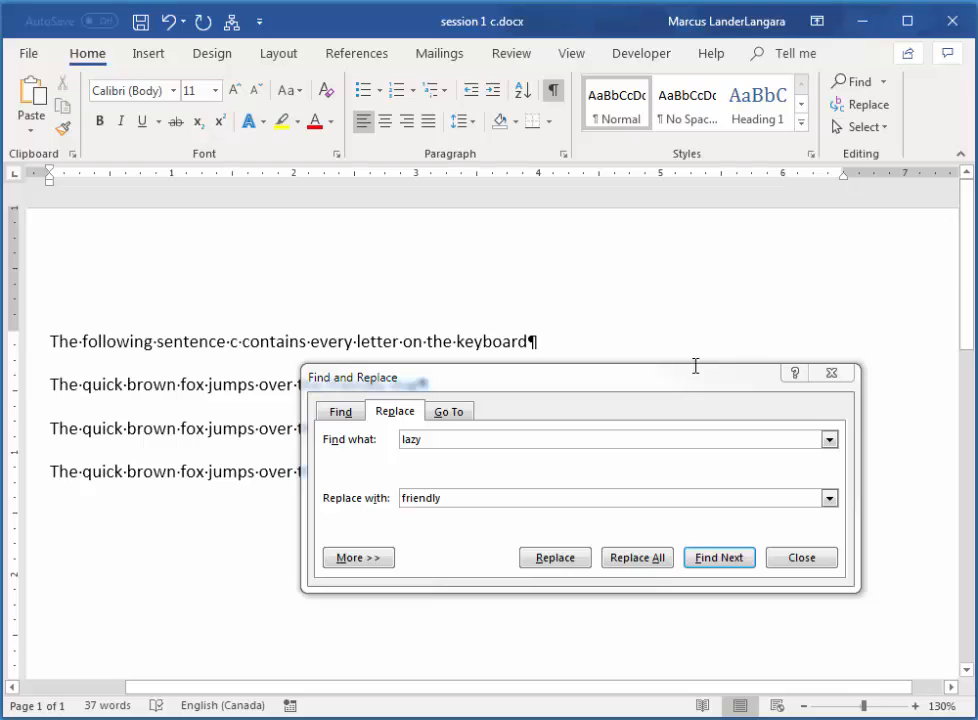
pyautogui.moveTo(694, 368); pyautogui.dragTo(749, 482)
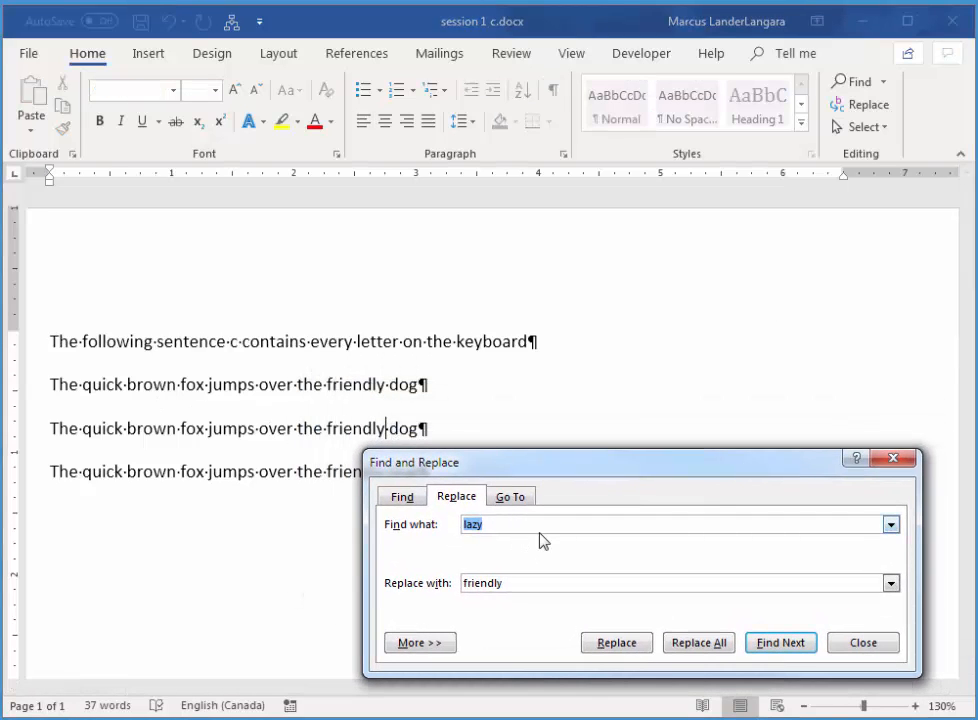
pyautogui.write('brown')
pyautogui.doubleClick(467, 583)
pyautogui.write('red')
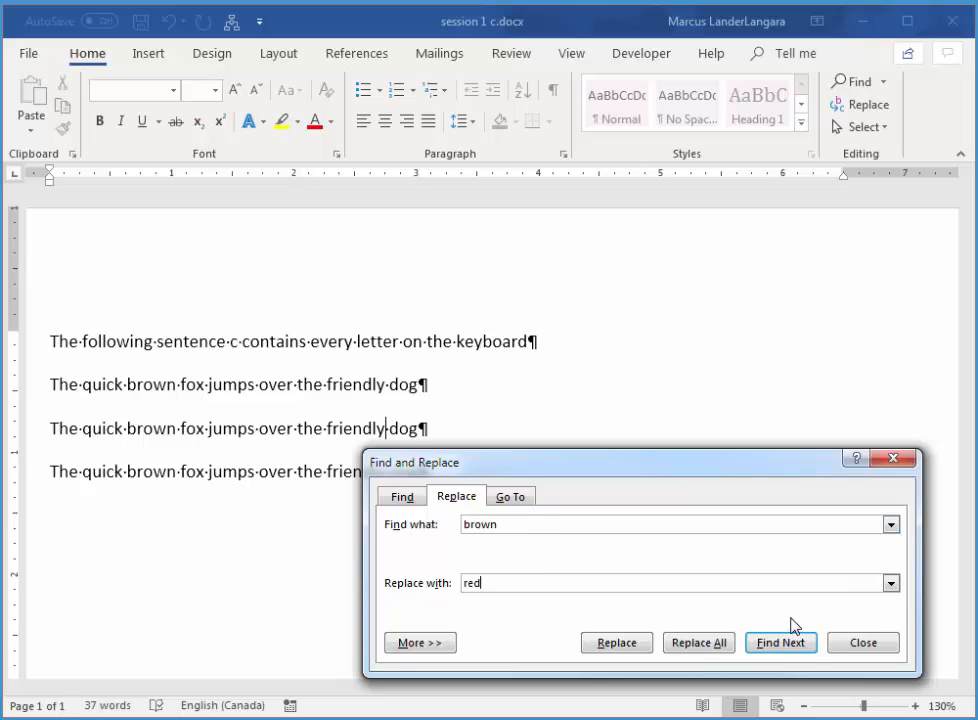
pyautogui.click(700, 643)
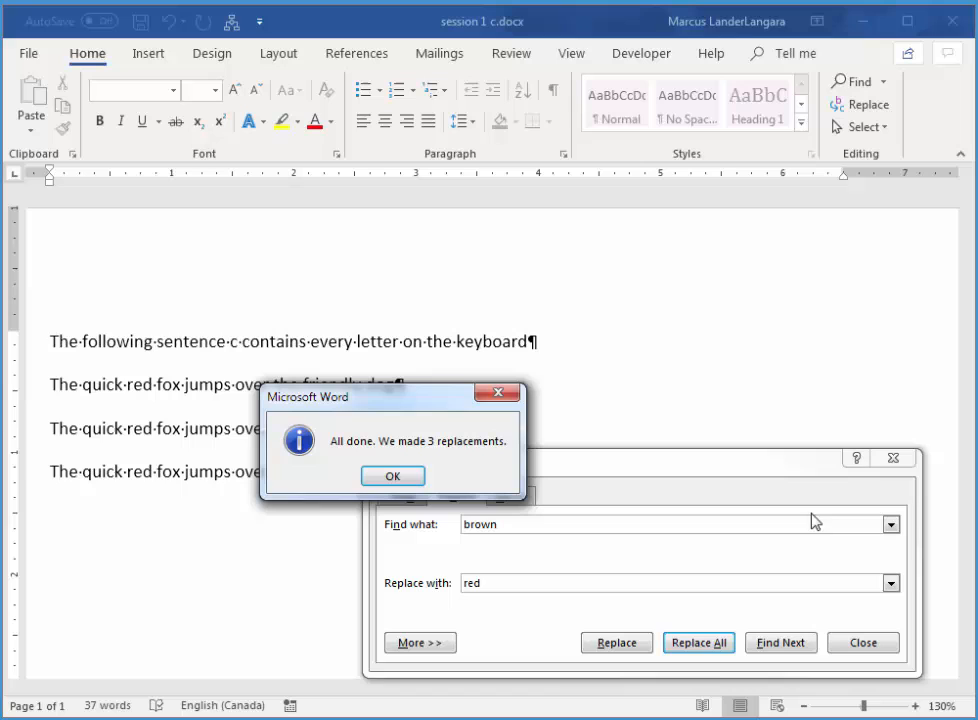
pyautogui.click(400, 481)
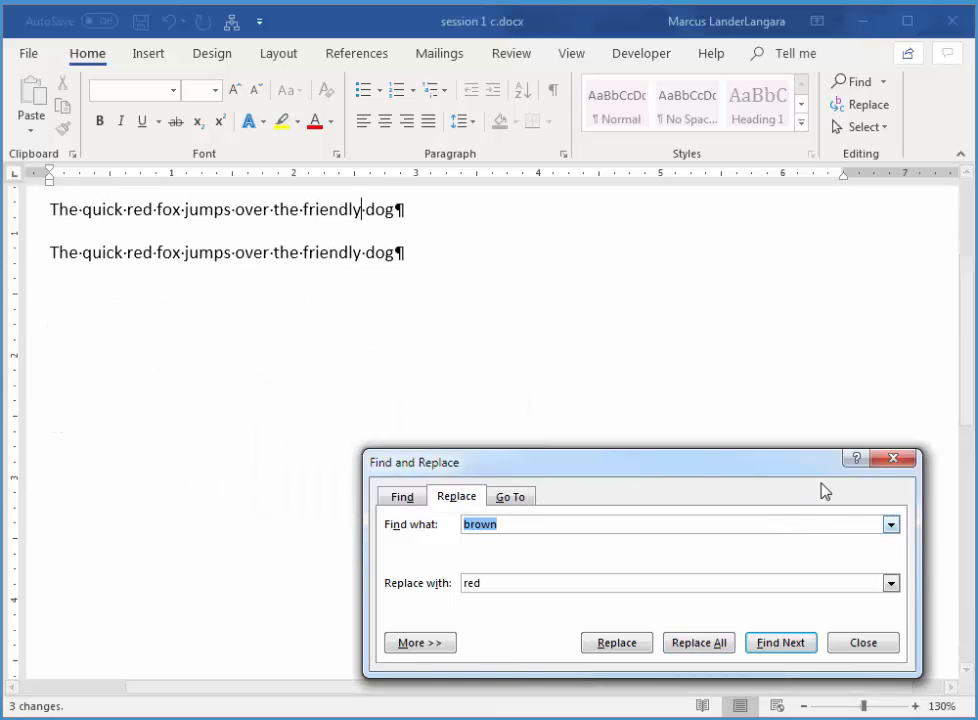
pyautogui.click(891, 461)
# Insert an empty paragraph after each of the first three sentences to space out the lines.
pyautogui.scroll(3, 940, 300)
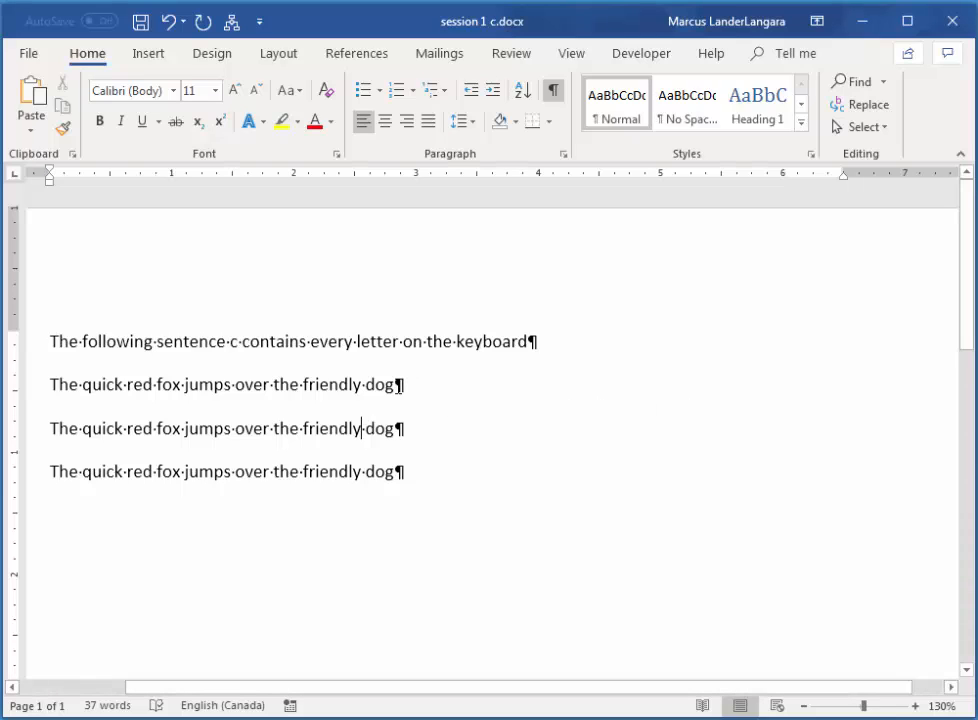
pyautogui.moveTo(397, 384); pyautogui.dragTo(406, 384)
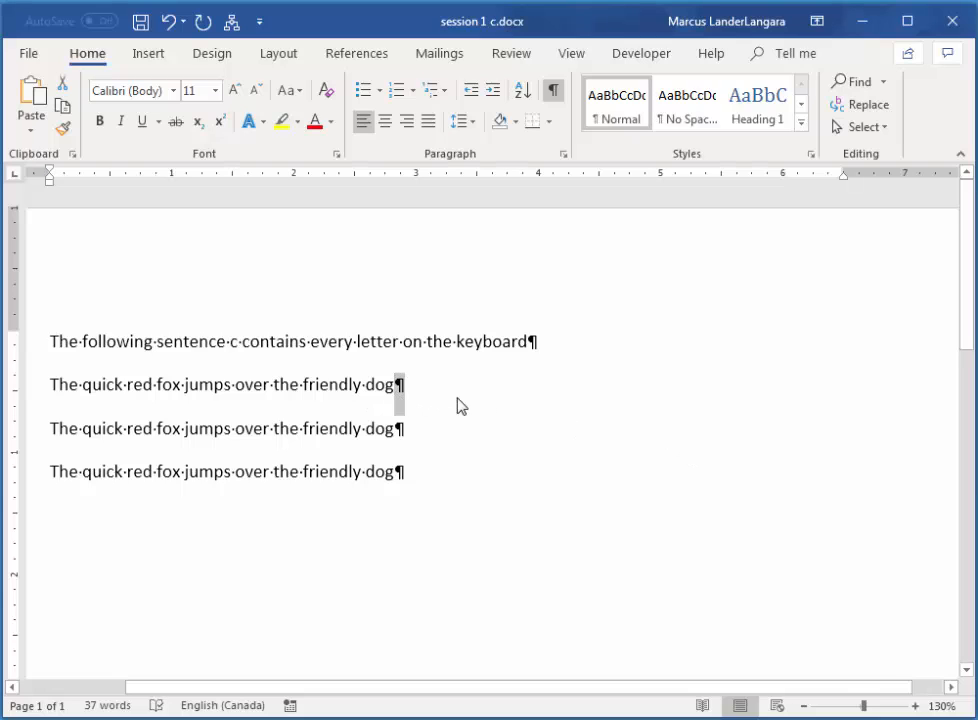
pyautogui.click(495, 384)
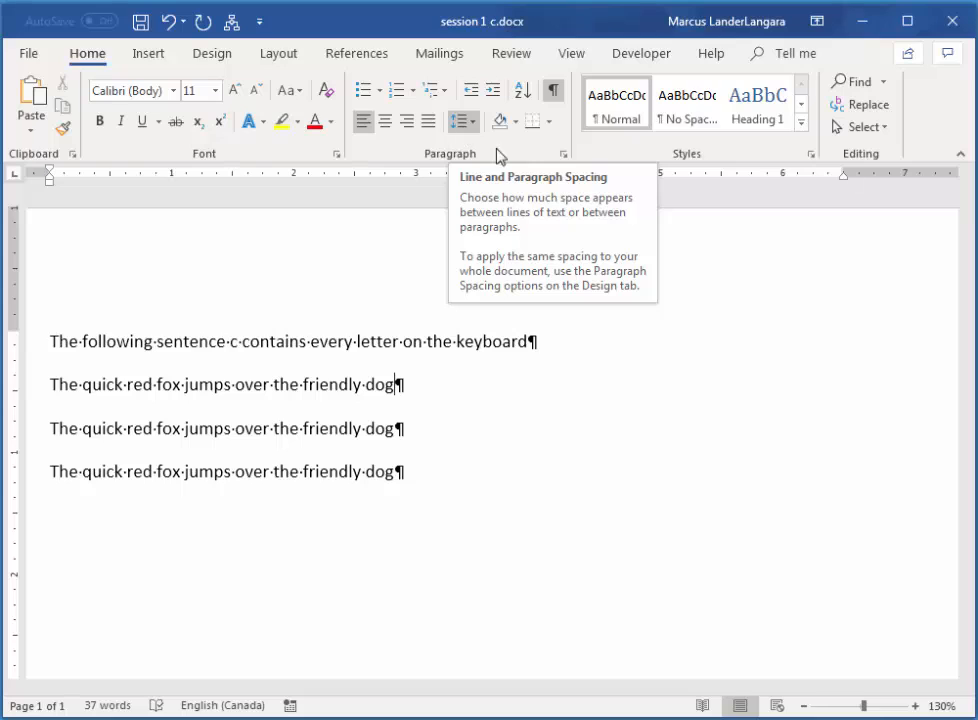
pyautogui.click(612, 348)
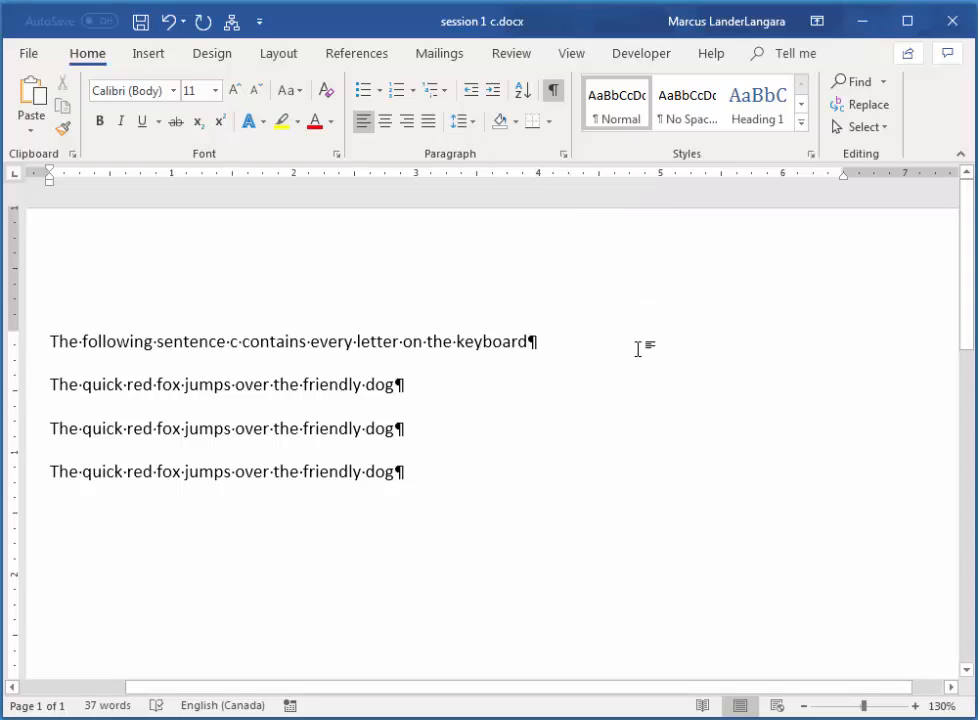
pyautogui.press('Return')
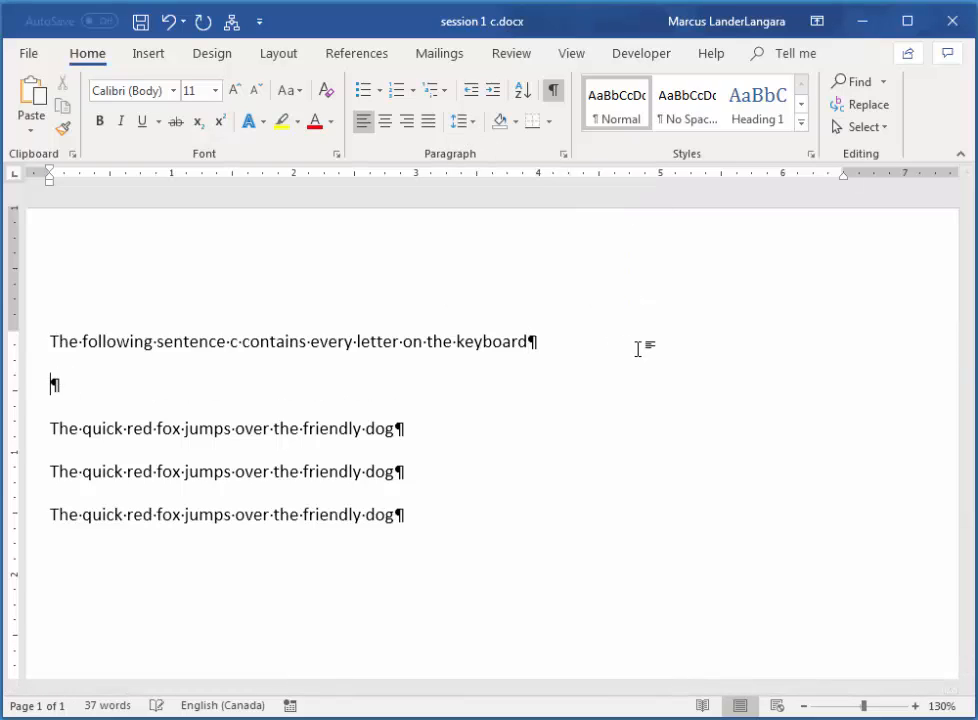
pyautogui.click(477, 432)
pyautogui.press('Return')
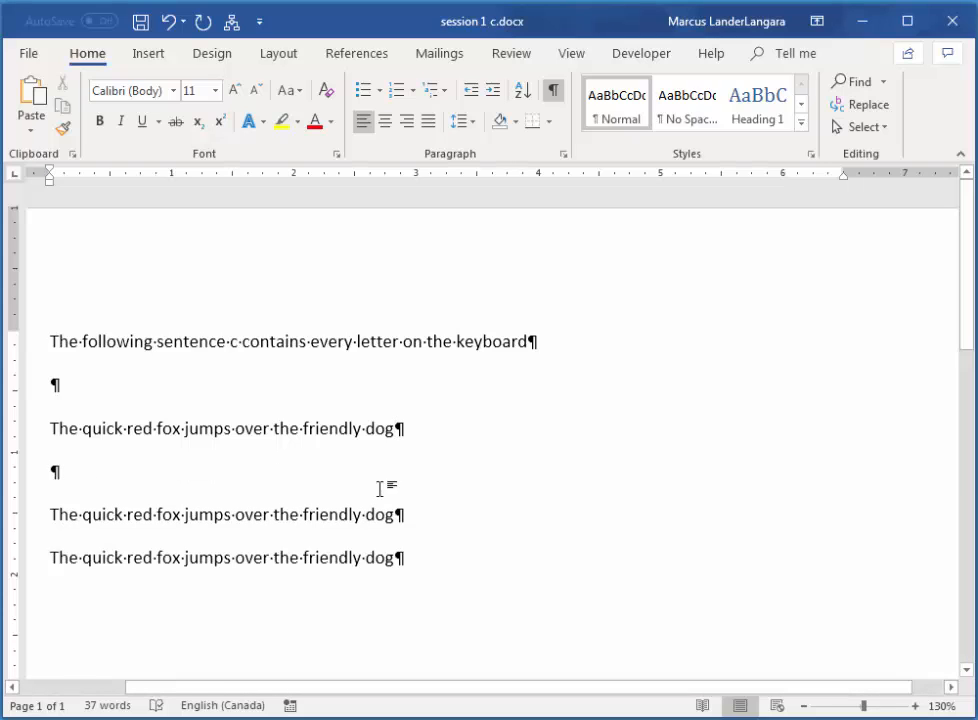
pyautogui.click(461, 520)
pyautogui.press('Return')
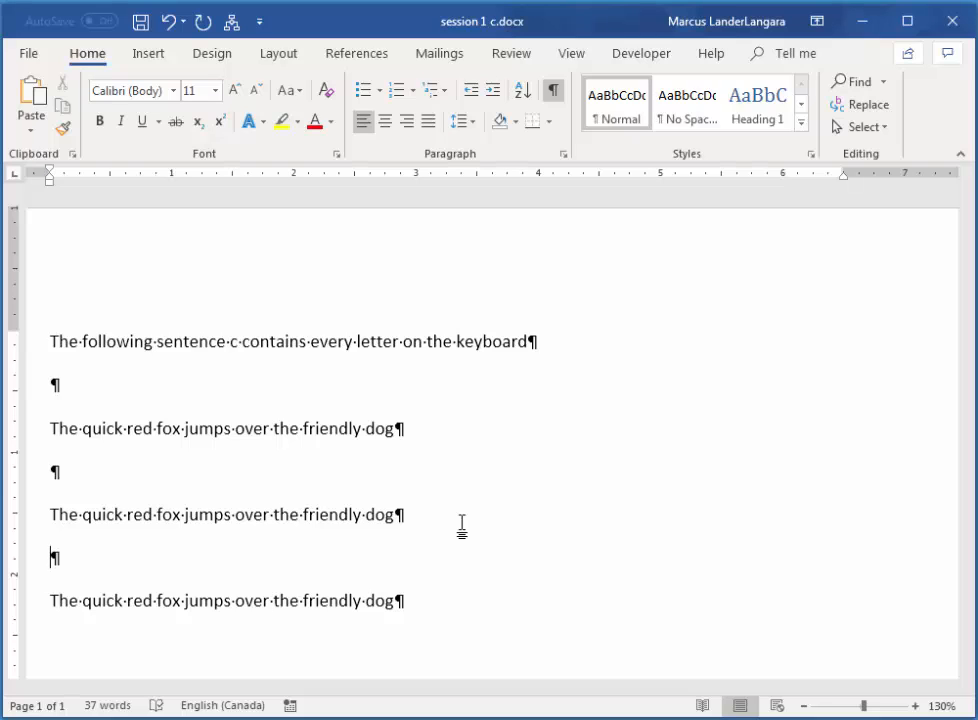
# Hide and redisplay the formatting marks to examine the blank paragraphs between the sentences.
pyautogui.click(554, 93)
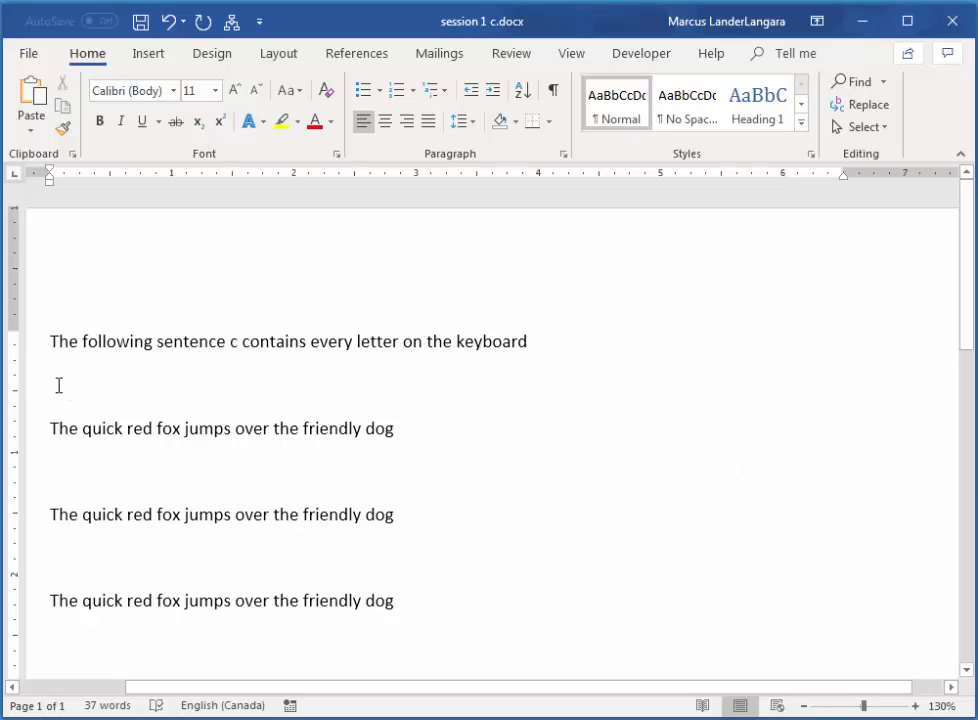
pyautogui.click(553, 91)
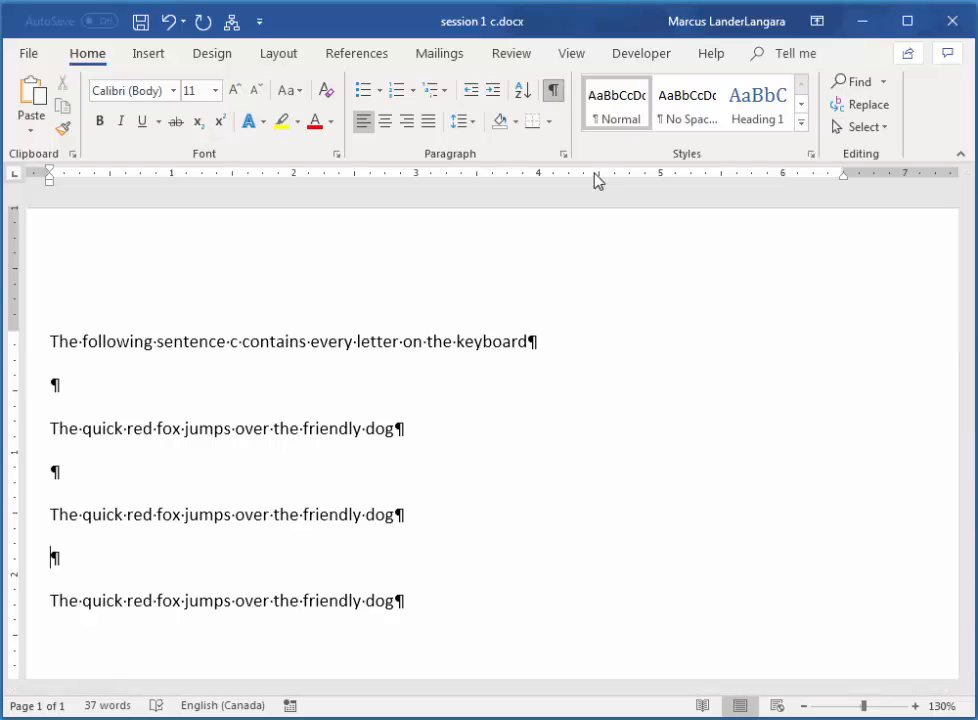
pyautogui.click(533, 340)
pyautogui.moveTo(534, 376); pyautogui.dragTo(57, 393)
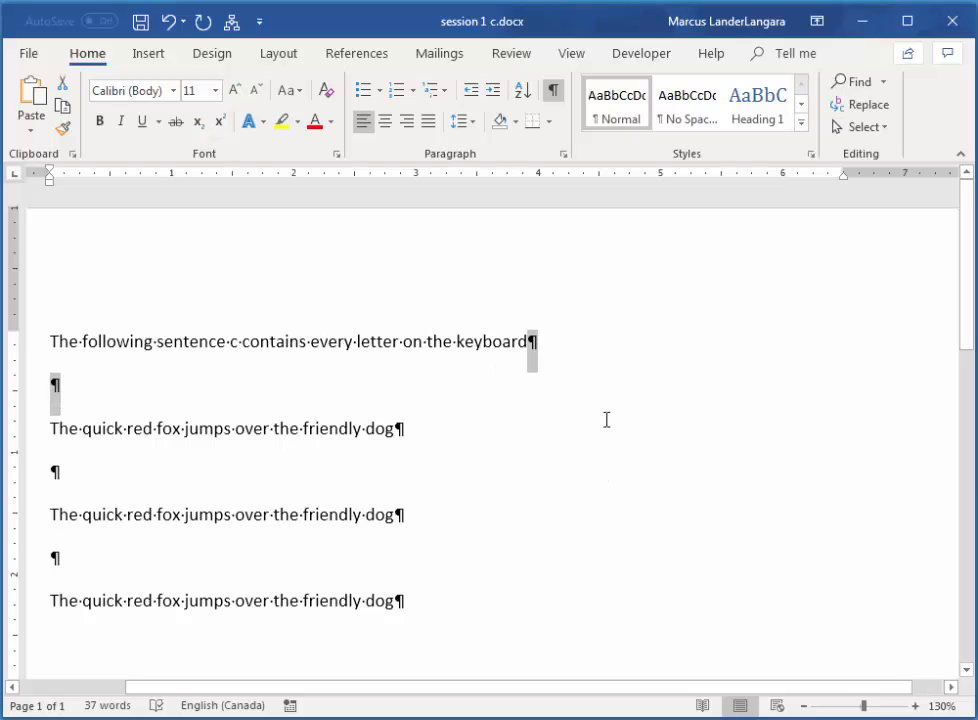
pyautogui.click(589, 350)
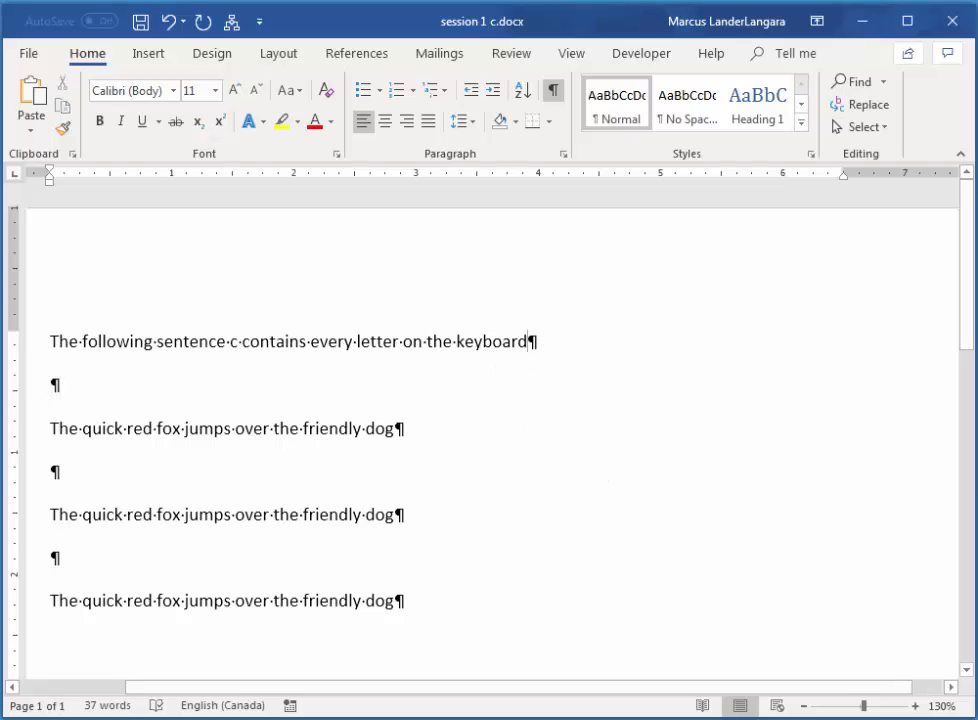
# Reopen Replace with more options and set the search text to two paragraph marks (^p^p).
pyautogui.click(870, 106)
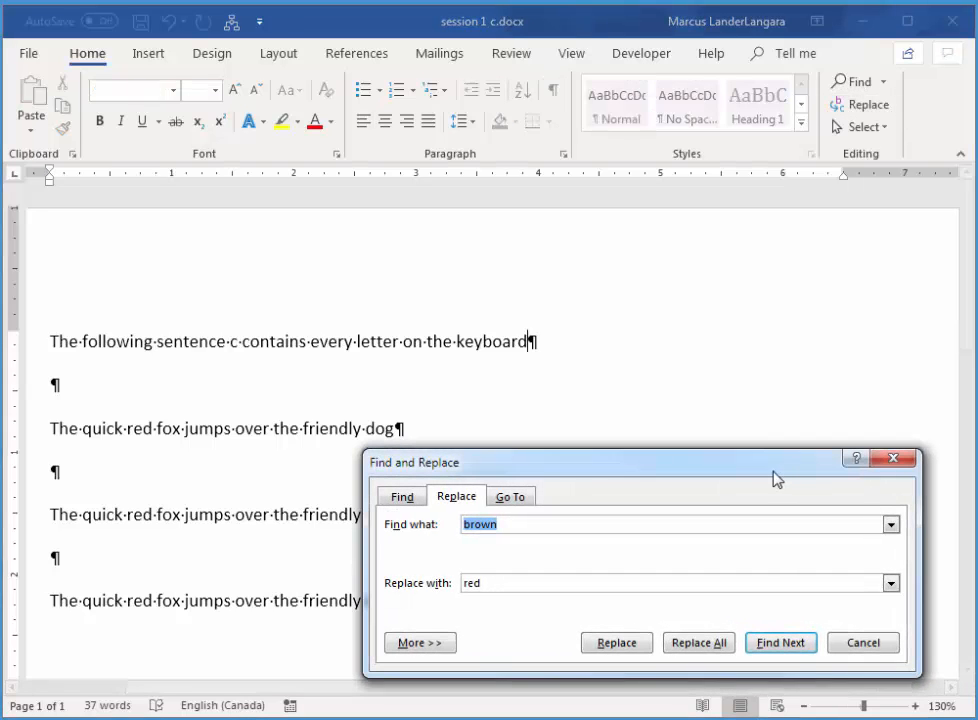
pyautogui.moveTo(776, 478); pyautogui.dragTo(640, 196)
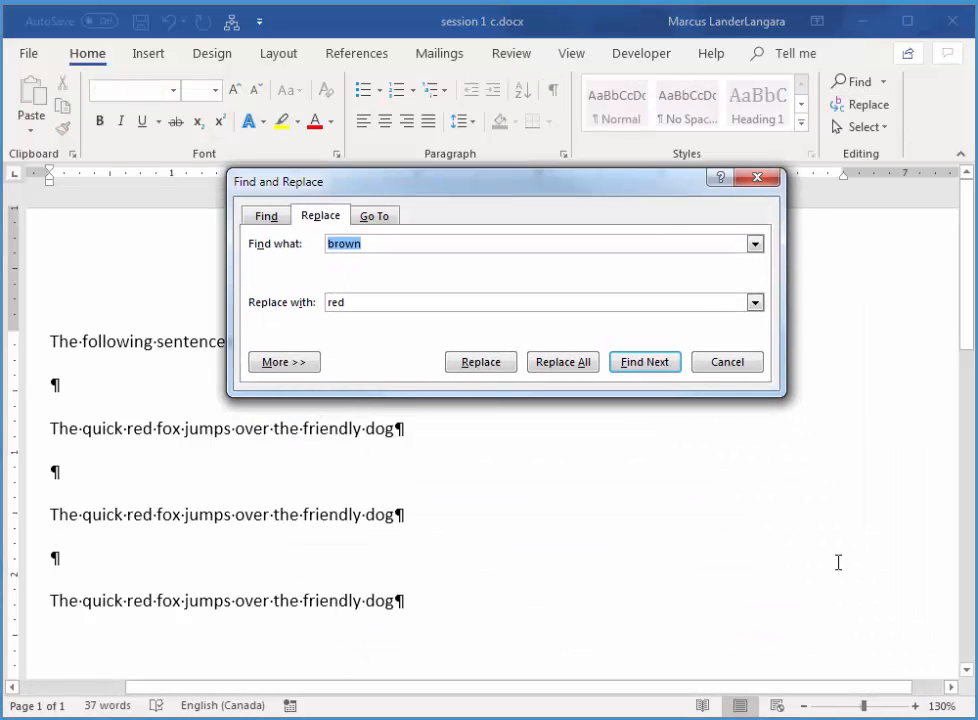
pyautogui.click(280, 362)
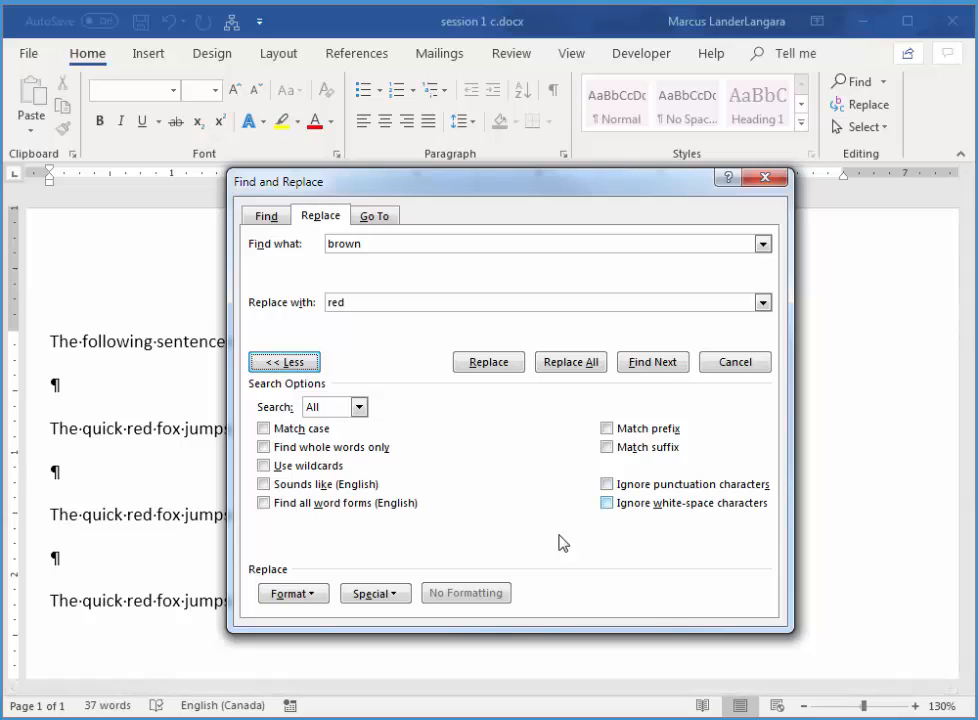
pyautogui.click(318, 601)
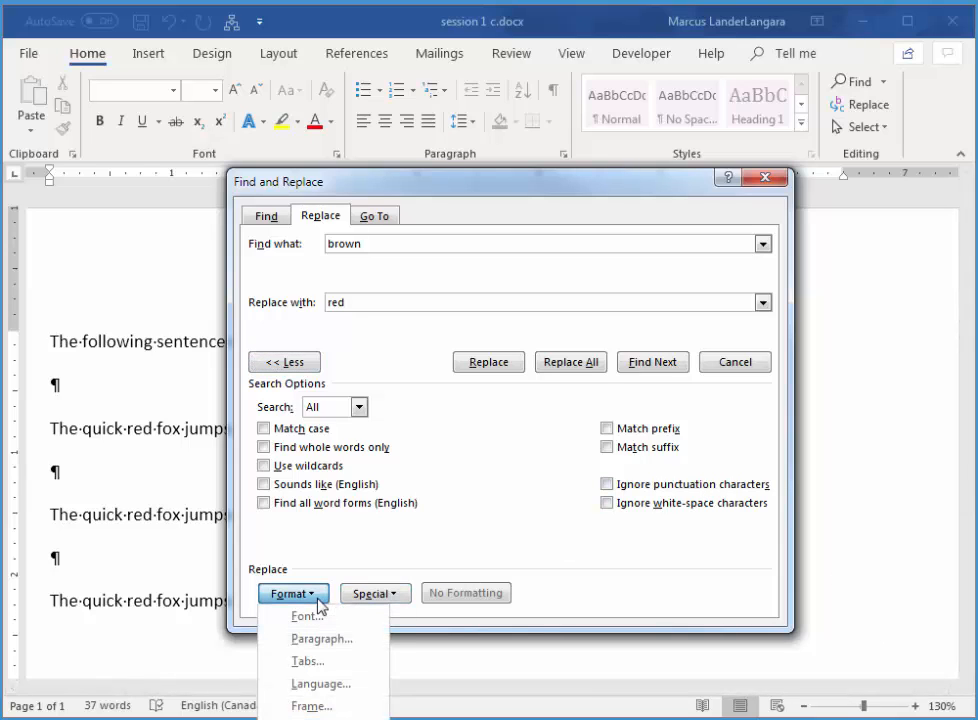
pyautogui.click(390, 597)
pyautogui.click(390, 597)
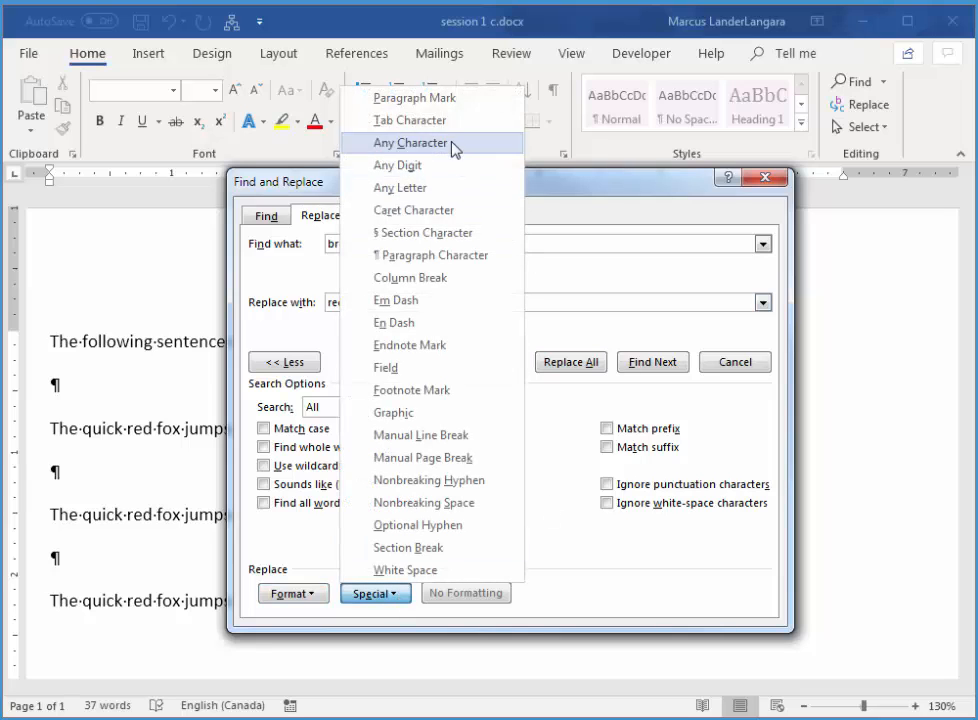
pyautogui.click(450, 97)
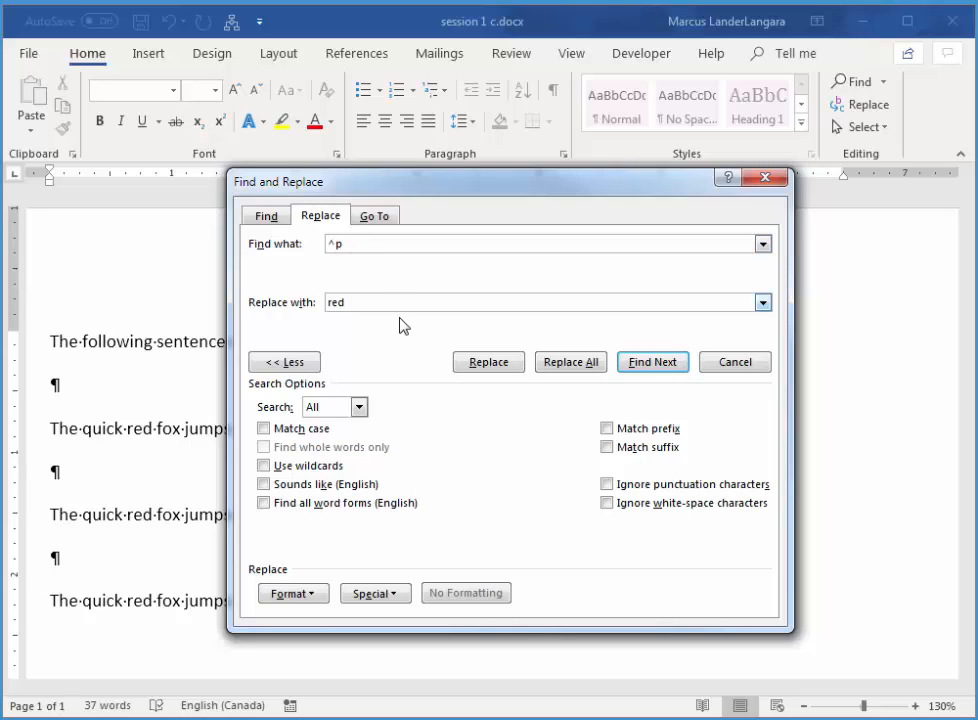
pyautogui.click(385, 595)
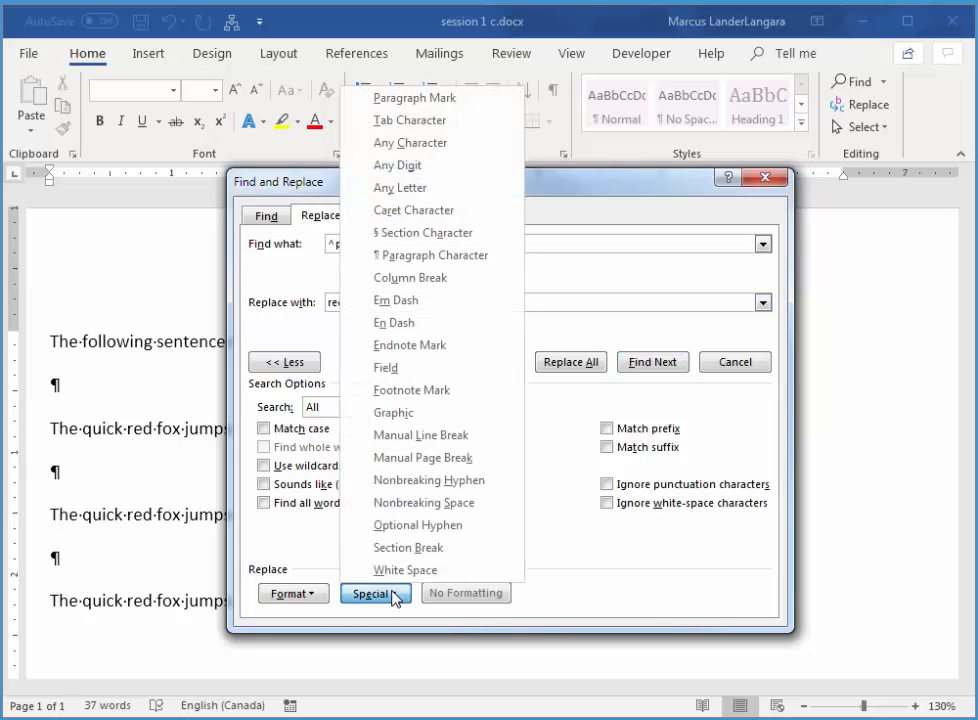
pyautogui.click(456, 98)
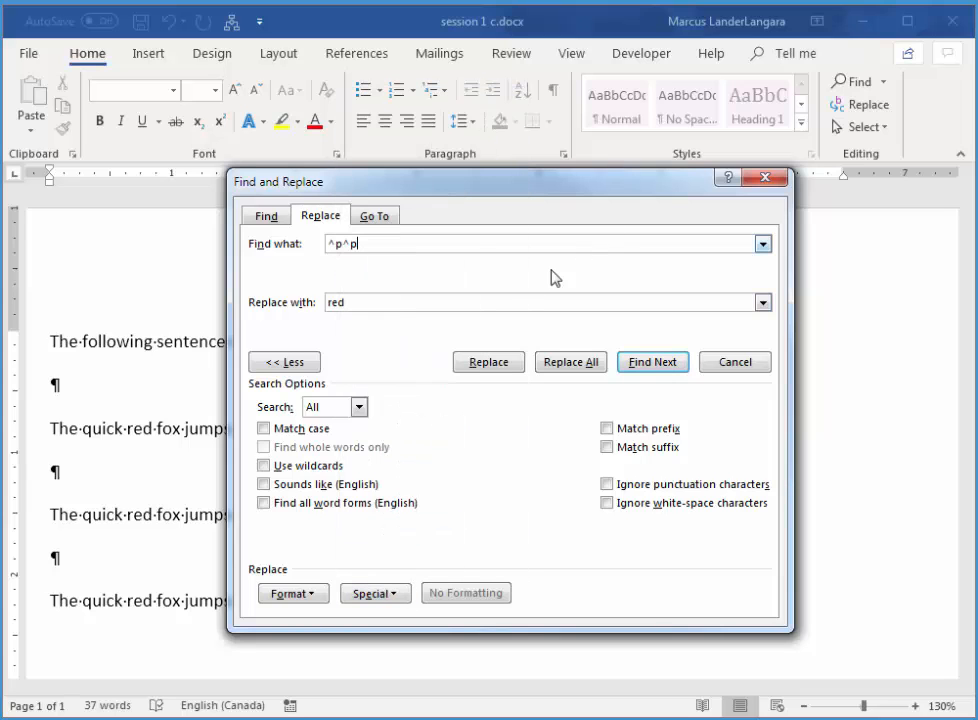
# Set the replacement text to a single paragraph mark (^p).
pyautogui.click(372, 302)
pyautogui.moveTo(372, 302); pyautogui.dragTo(324, 302)
pyautogui.click(388, 596)
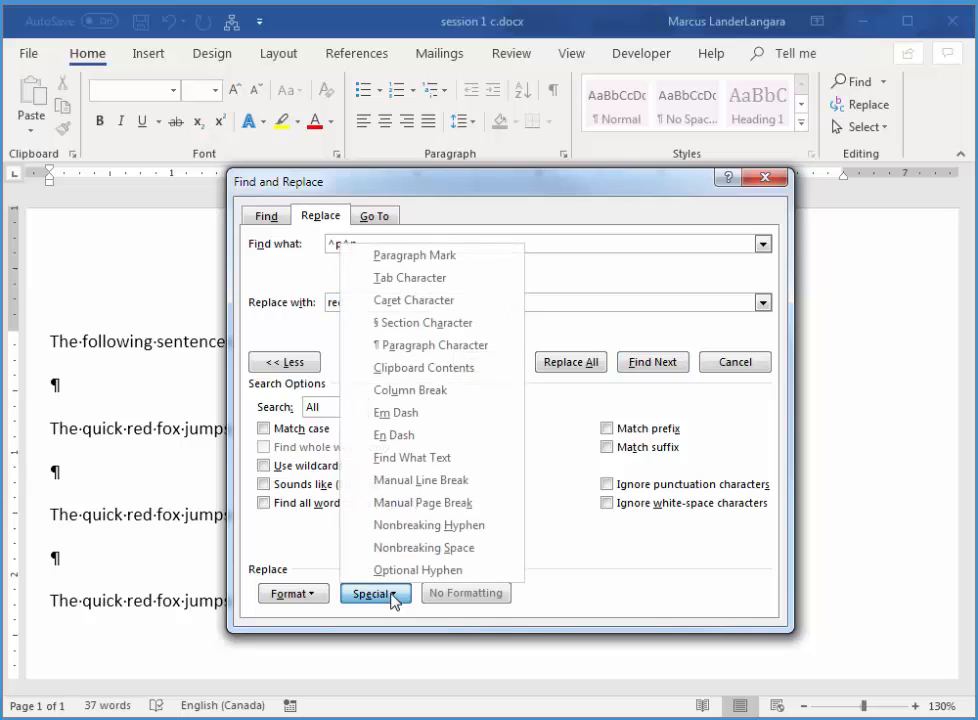
pyautogui.click(452, 256)
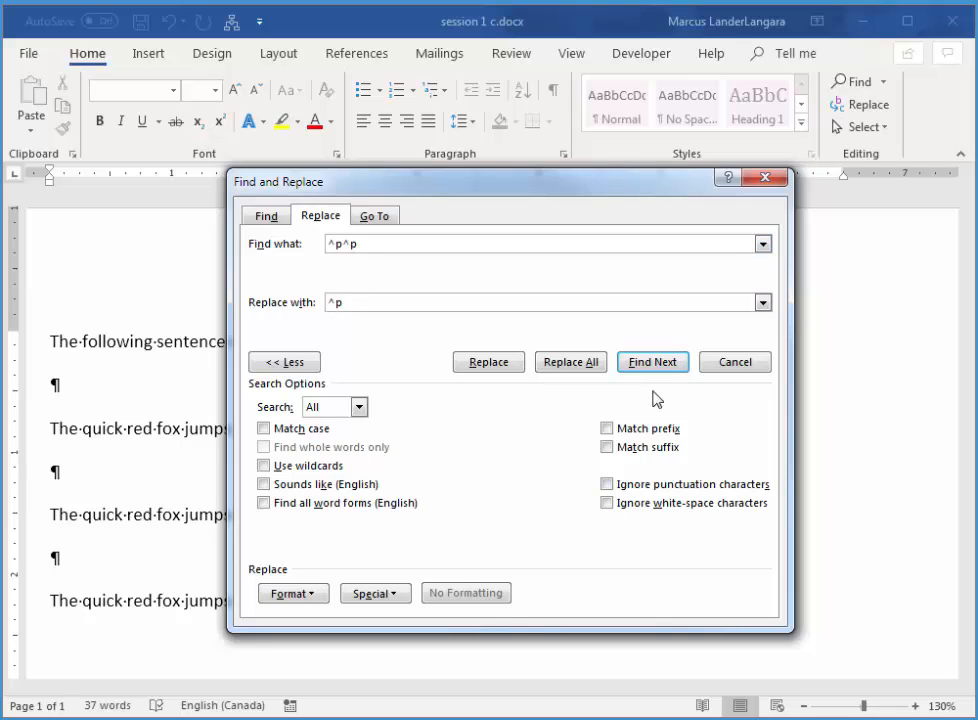
# Replace all double paragraph marks with single ones, then close the Find and Replace dialog.
pyautogui.click(585, 368)
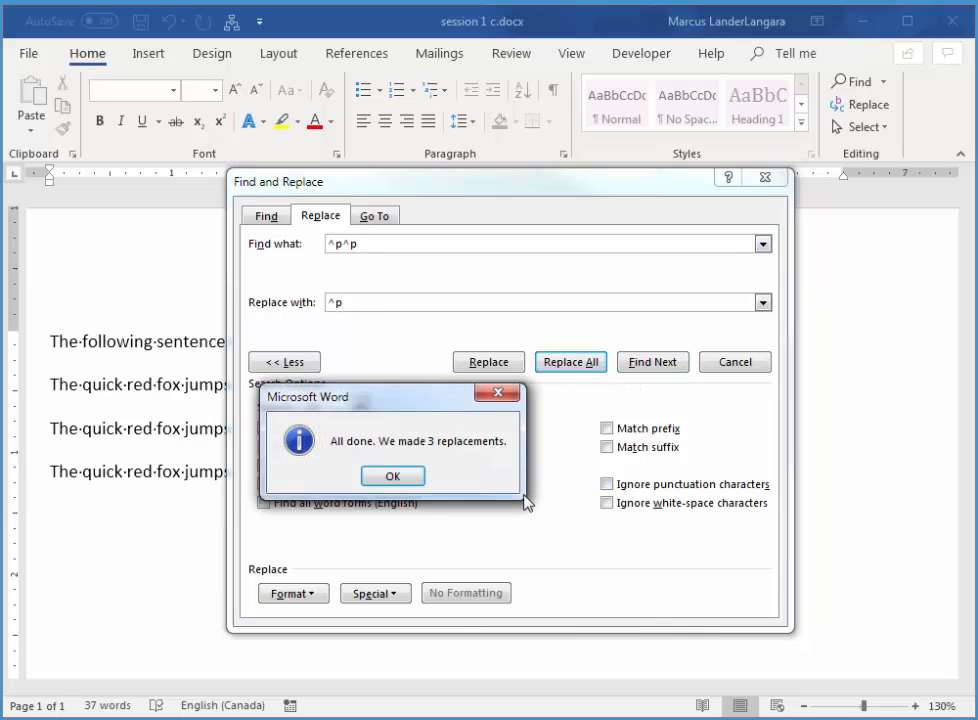
pyautogui.click(393, 477)
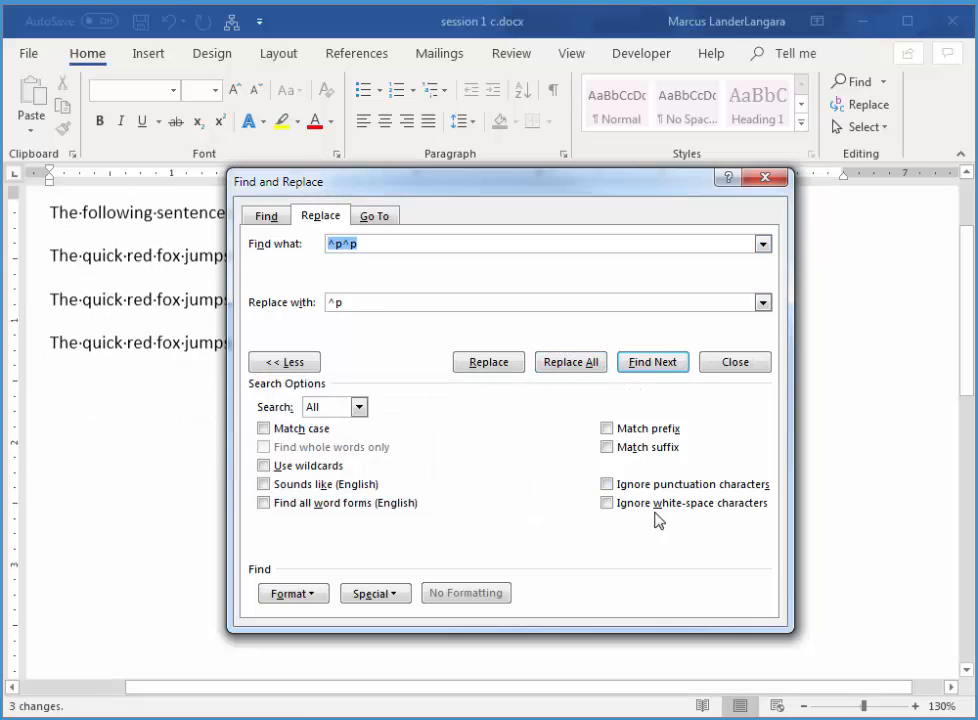
pyautogui.click(766, 178)
pyautogui.scroll(3, 968, 336)
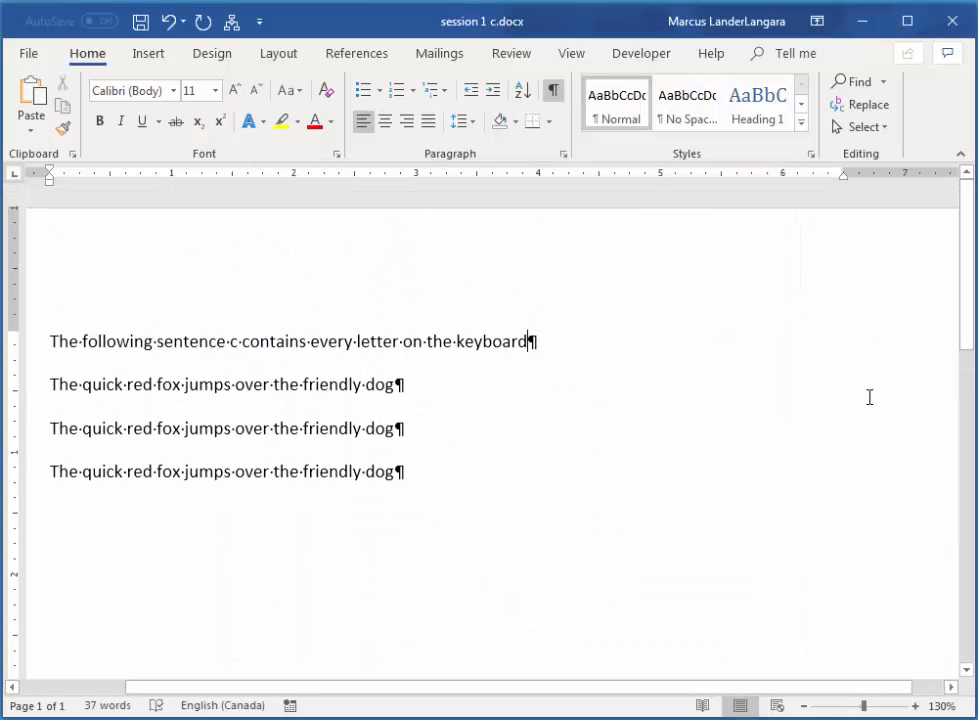
# Set the spacing after the first three paragraphs to 24 pt, and hide the formatting marks.
pyautogui.moveTo(290, 339); pyautogui.dragTo(281, 430)
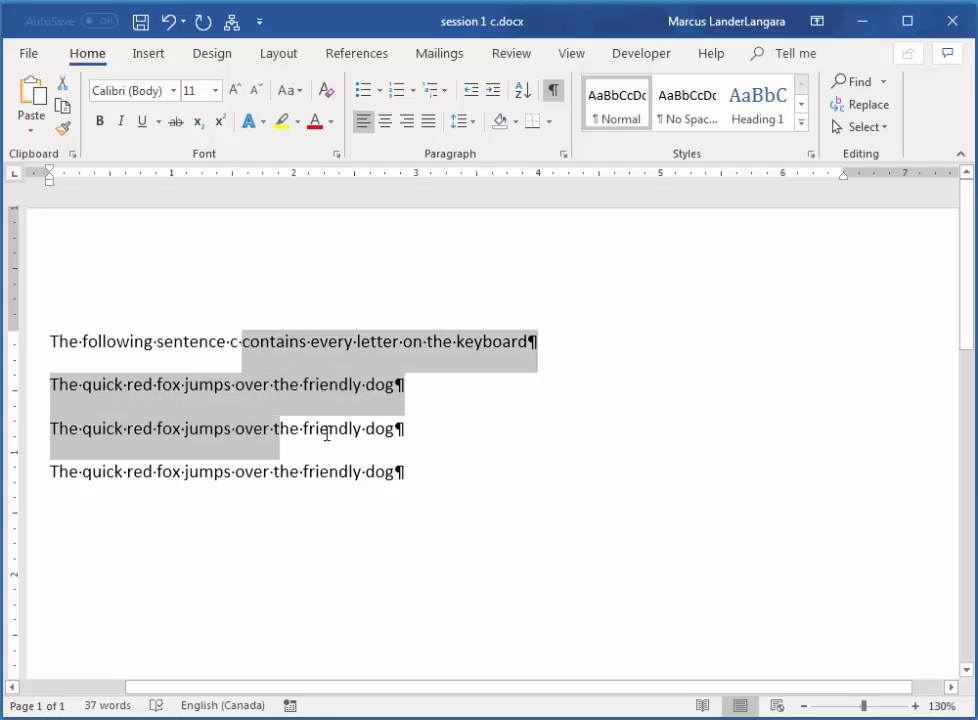
pyautogui.click(479, 125)
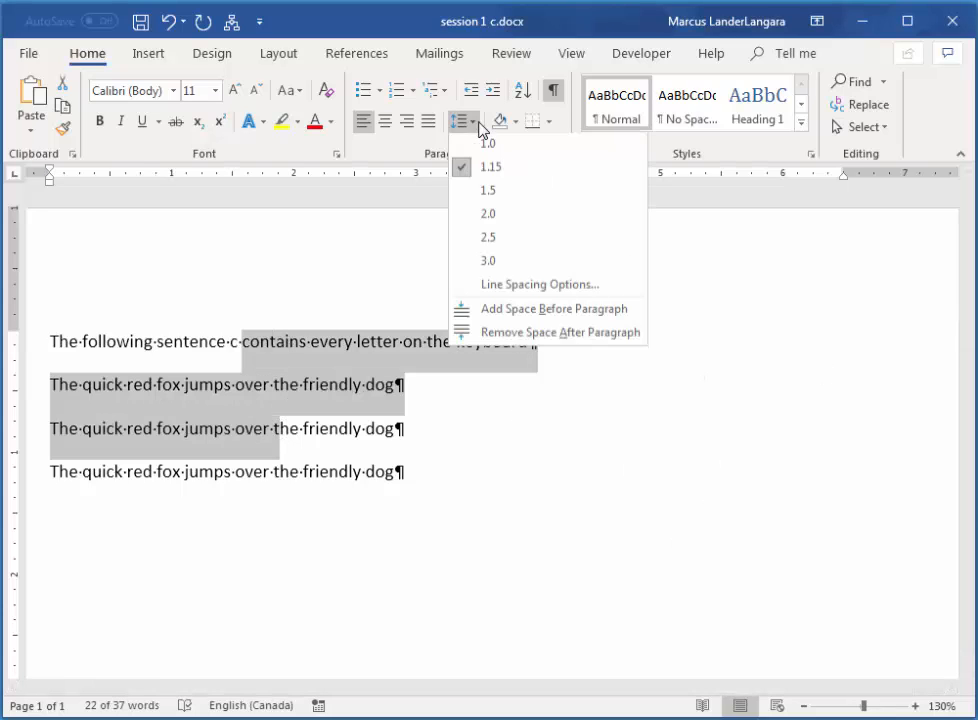
pyautogui.click(557, 287)
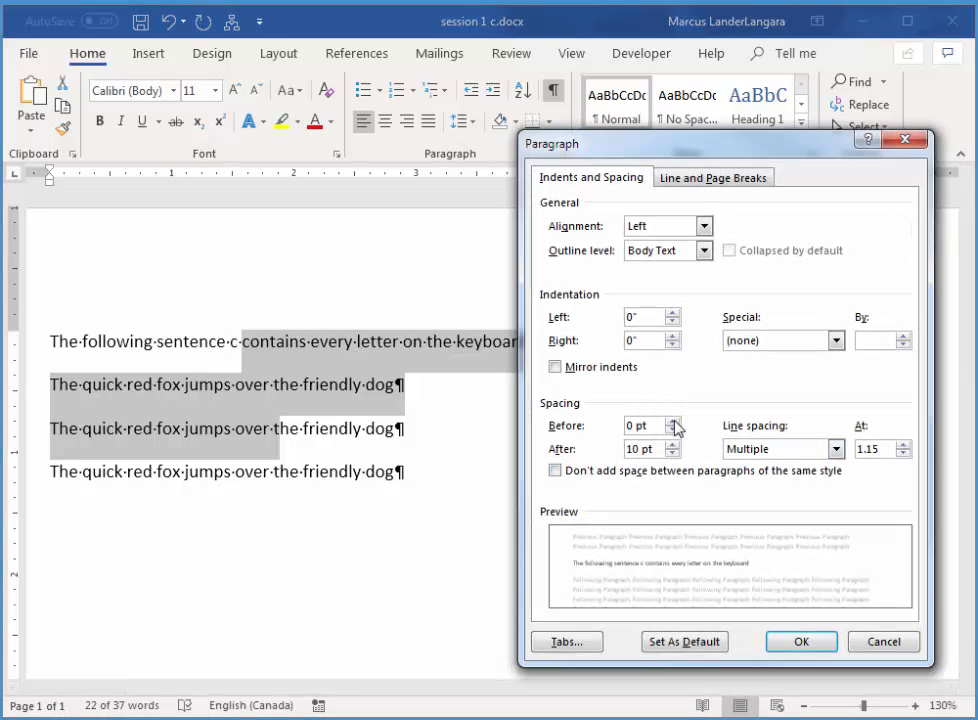
pyautogui.click(673, 444)
pyautogui.click(673, 444)
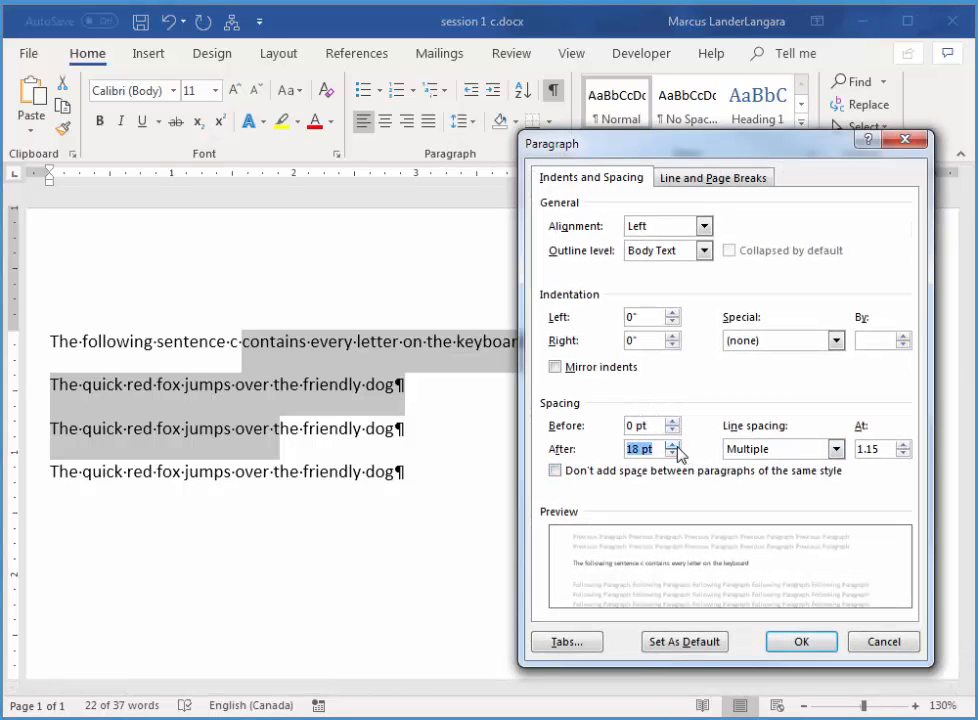
pyautogui.click(673, 444)
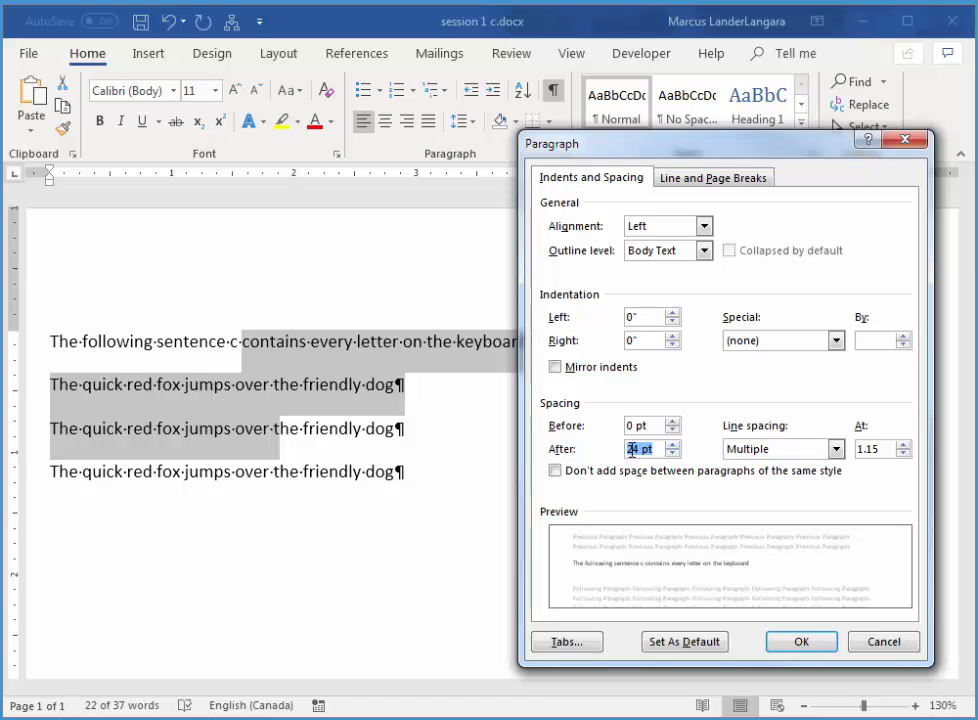
pyautogui.click(809, 646)
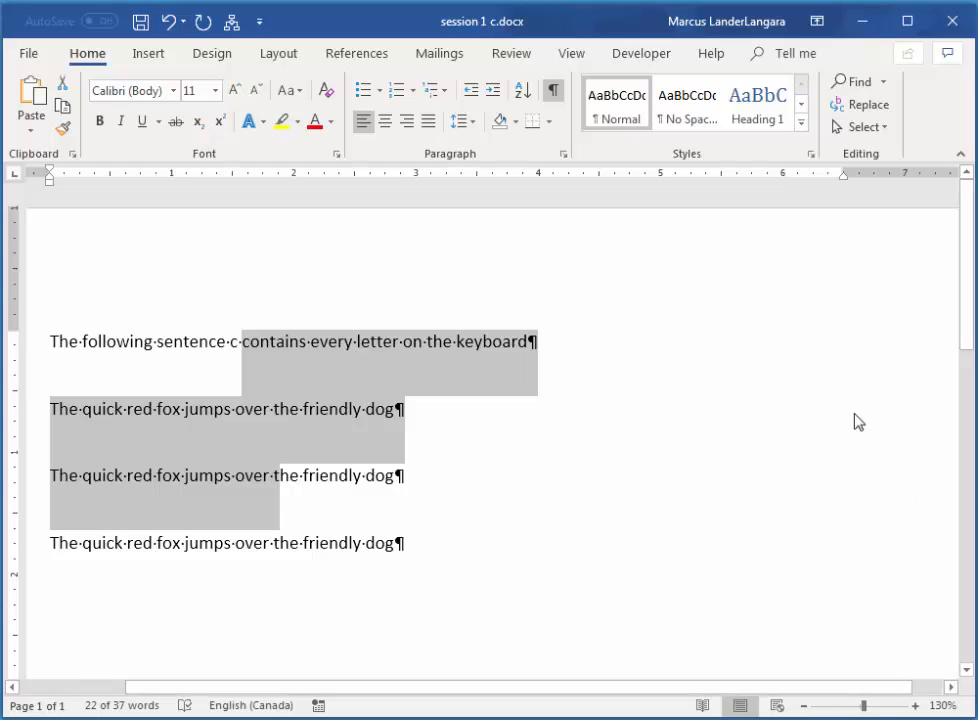
pyautogui.click(751, 446)
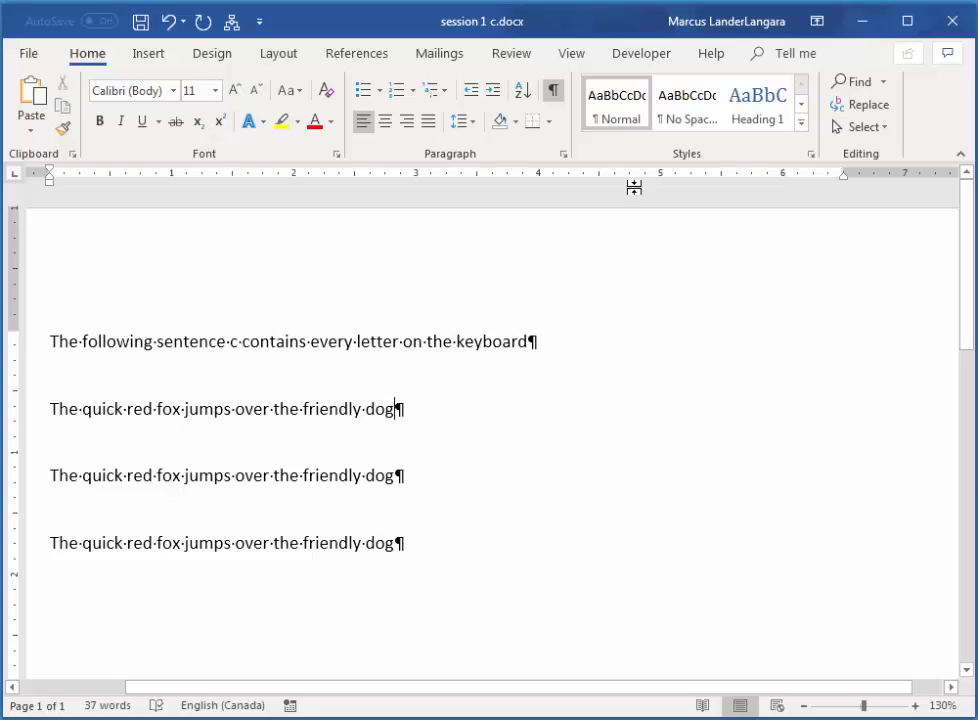
pyautogui.click(553, 92)
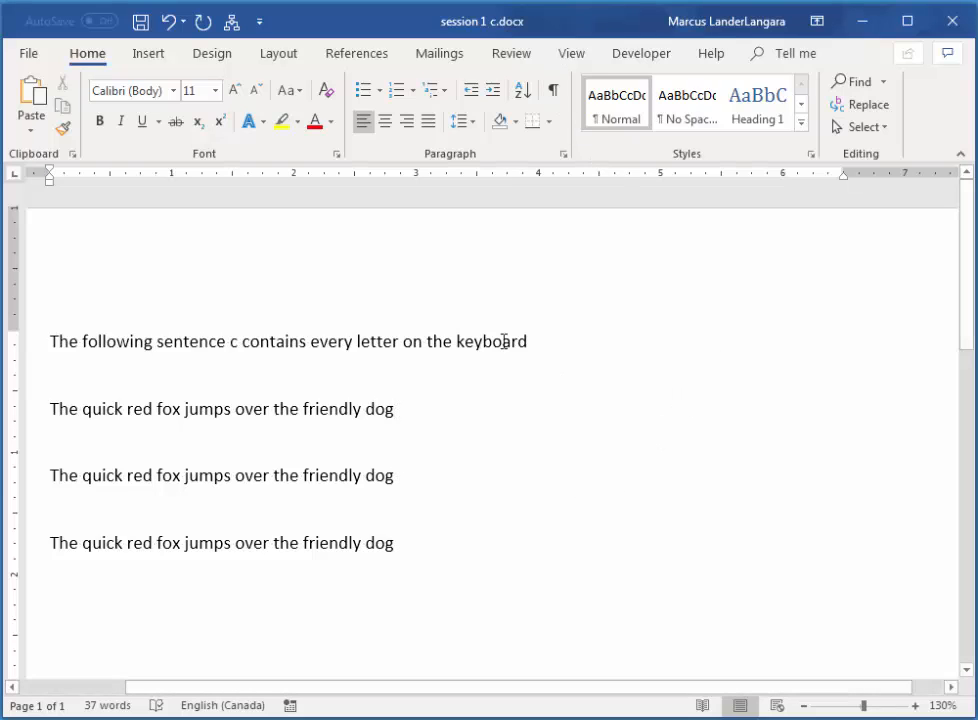
pyautogui.click(30, 56)
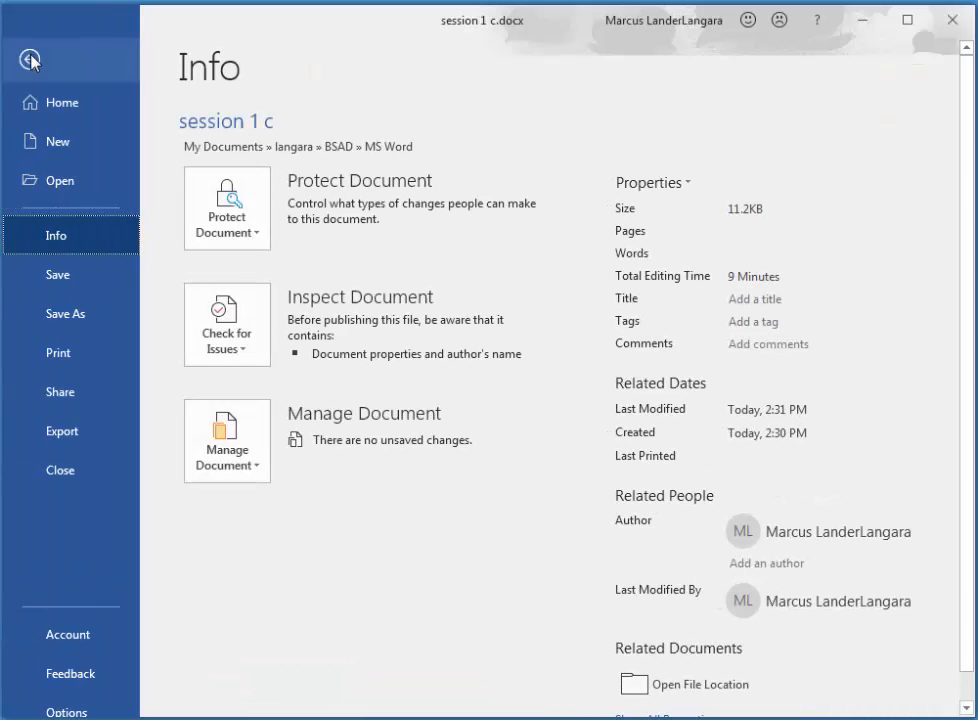
pyautogui.click(75, 433)
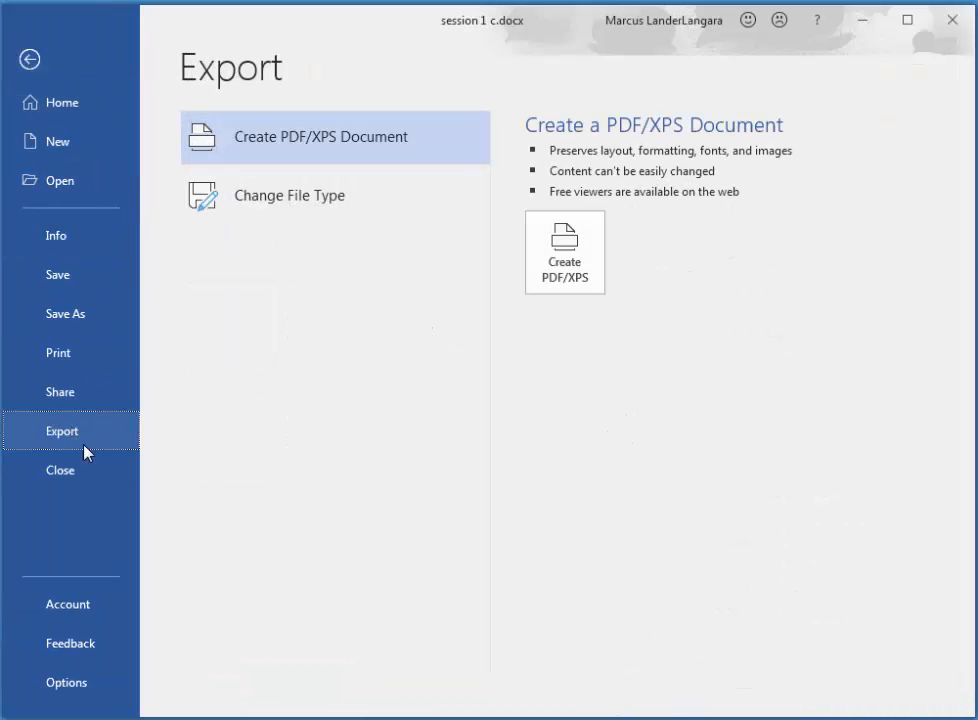
pyautogui.click(567, 258)
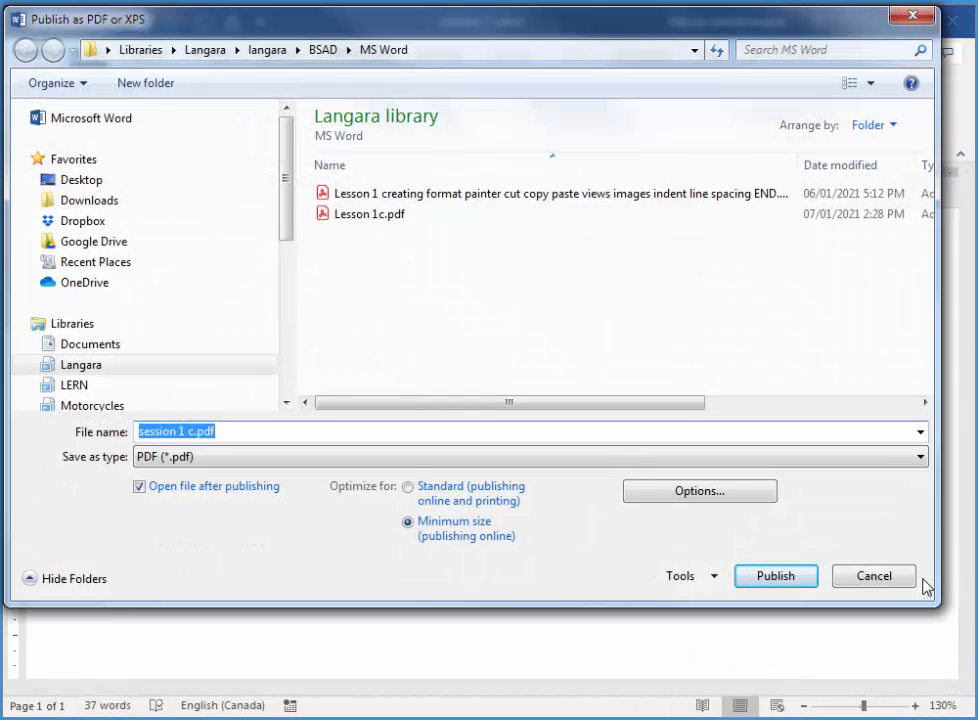
pyautogui.click(882, 582)
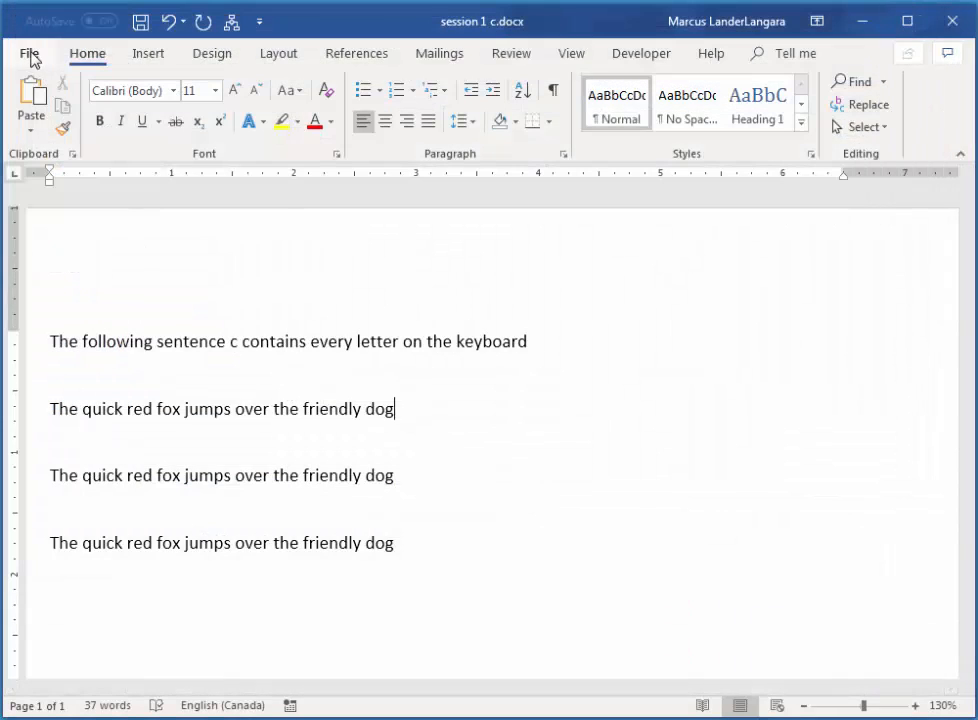
# Save a copy of the document as a PDF named session 1 c.pdf in the MS Word folder.
pyautogui.click(28, 55)
pyautogui.click(88, 314)
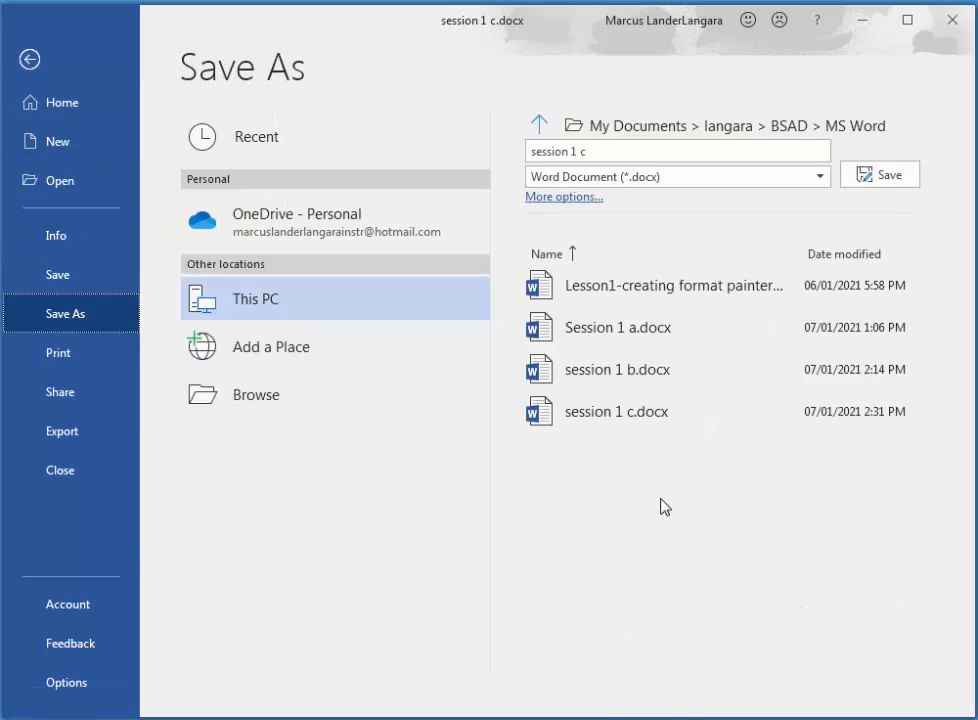
pyautogui.click(236, 400)
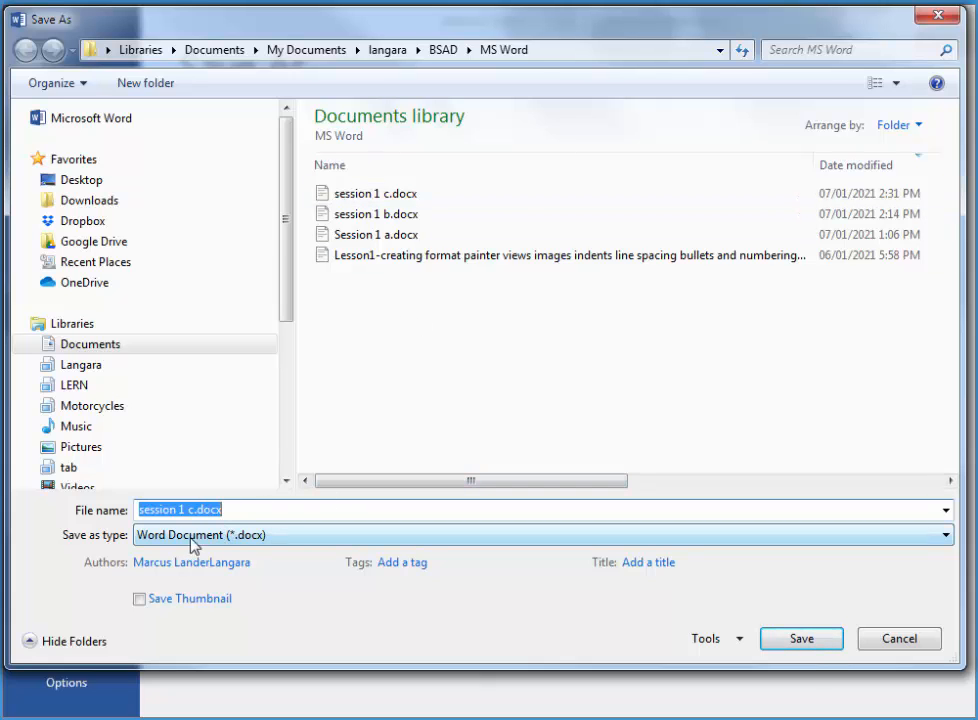
pyautogui.click(143, 543)
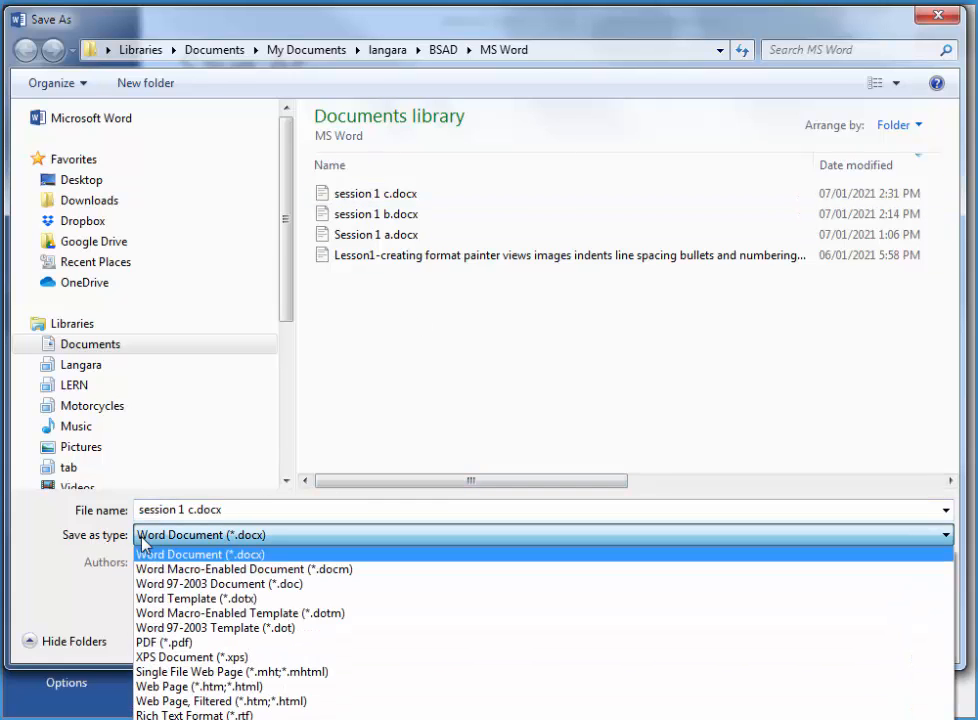
pyautogui.click(160, 643)
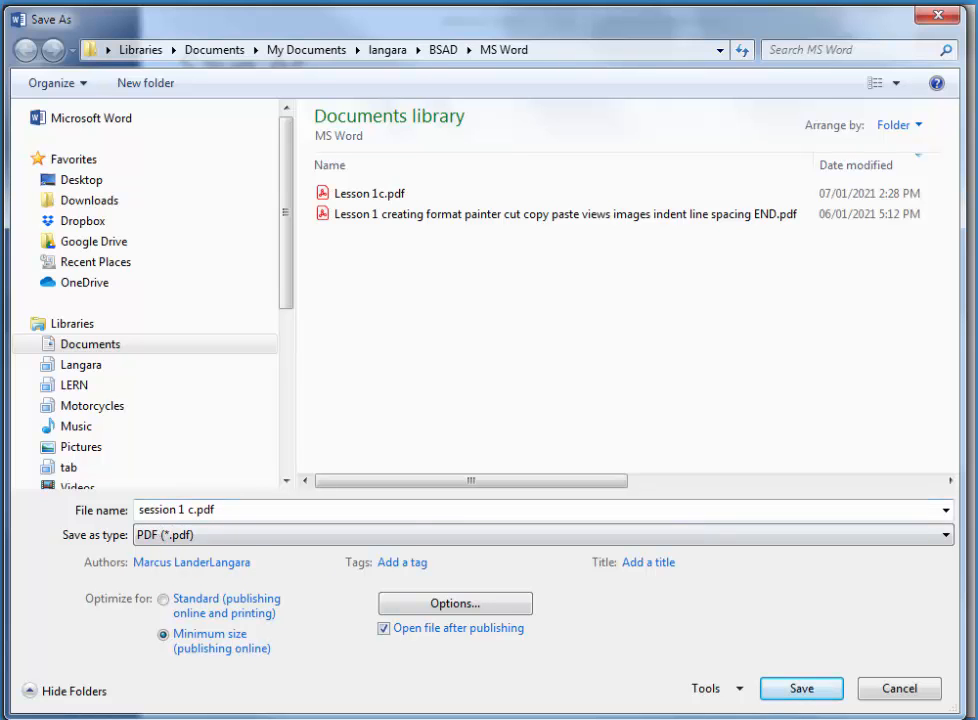
pyautogui.click(800, 689)
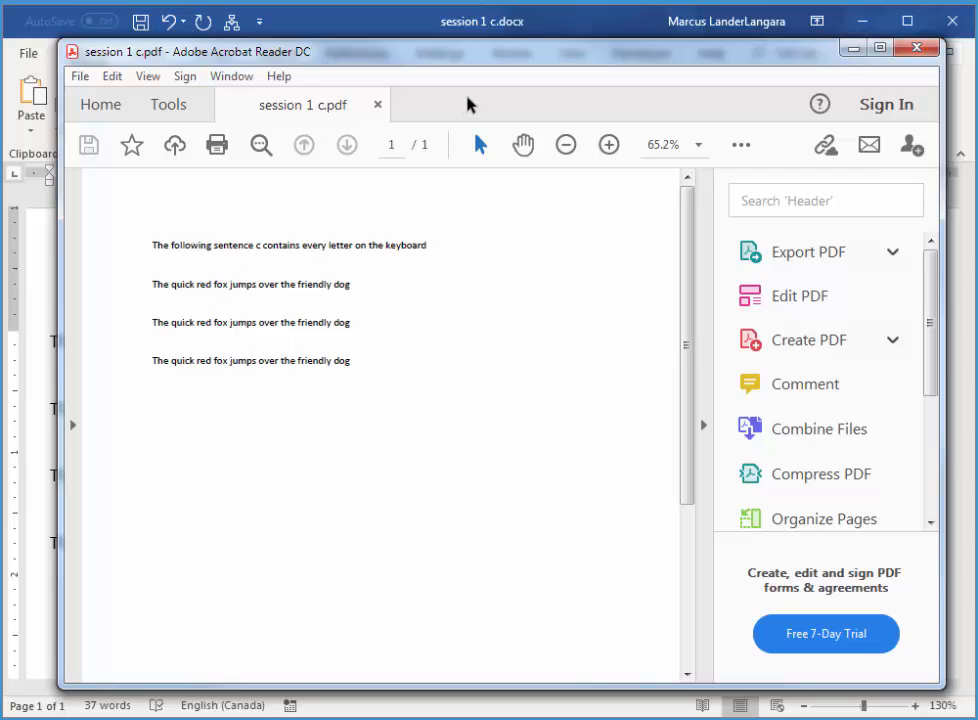
# Select text in the opened PDF in Adobe Acrobat Reader to check it, then close the reader.
pyautogui.moveTo(197, 285); pyautogui.dragTo(262, 286)
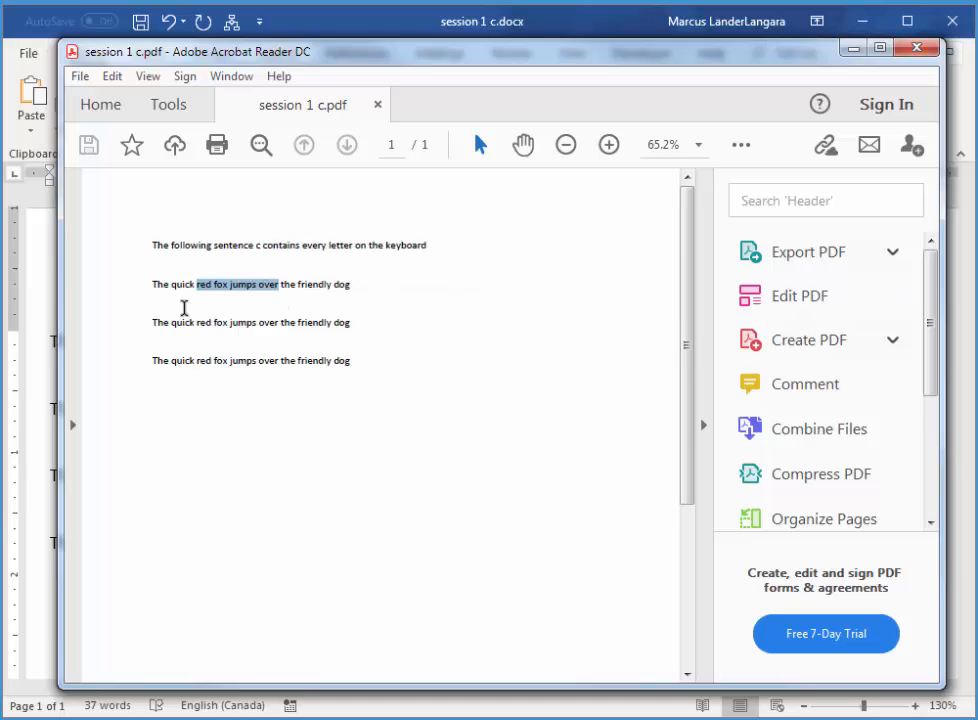
pyautogui.moveTo(171, 322); pyautogui.dragTo(257, 323)
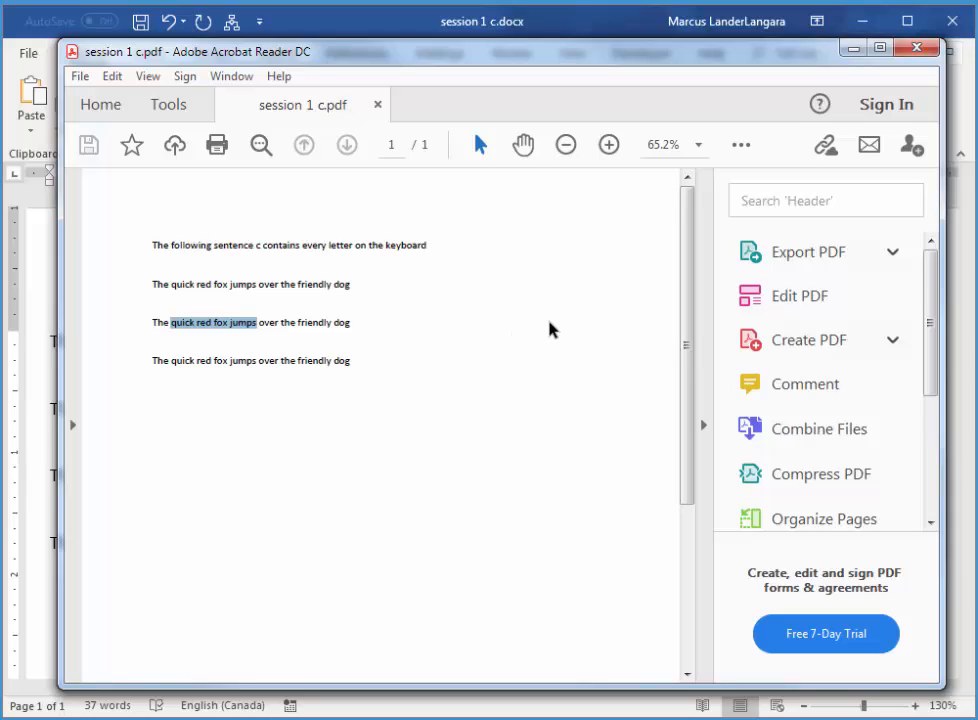
pyautogui.click(921, 47)
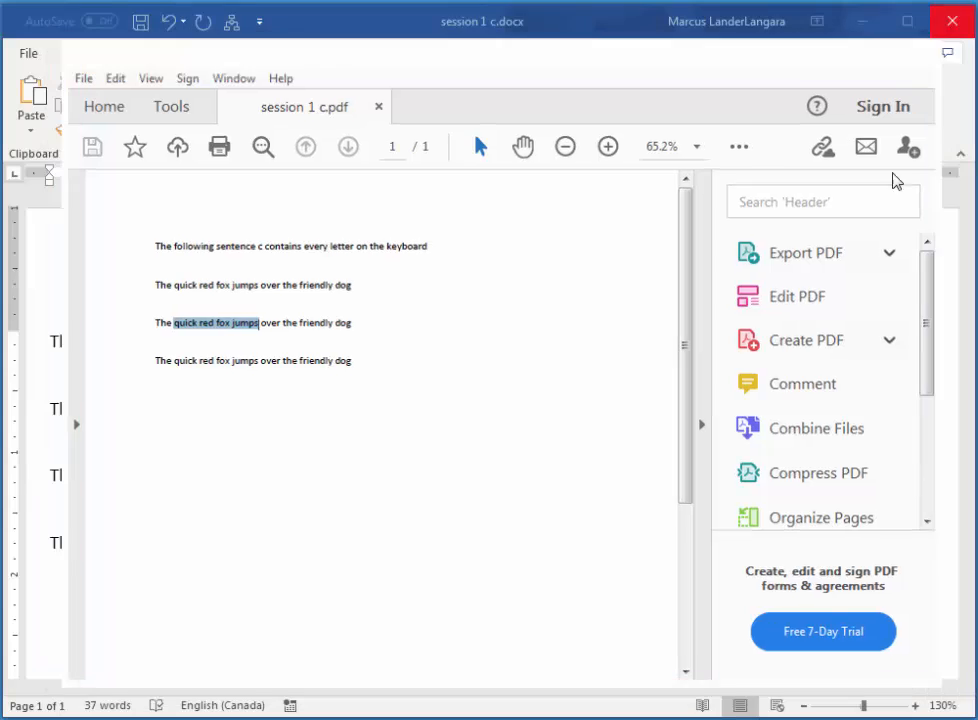